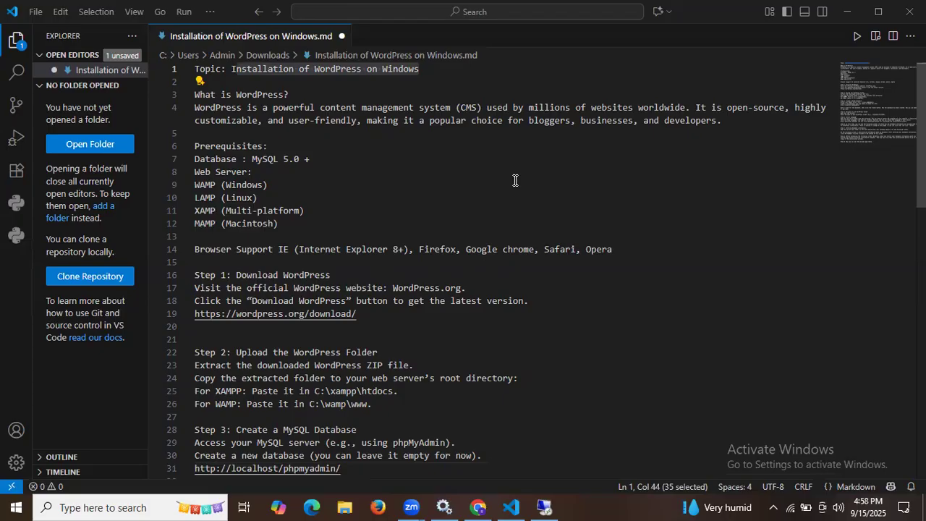
pyautogui.scroll(-1, 515, 180)
pyautogui.scroll(-1, 373, 113)
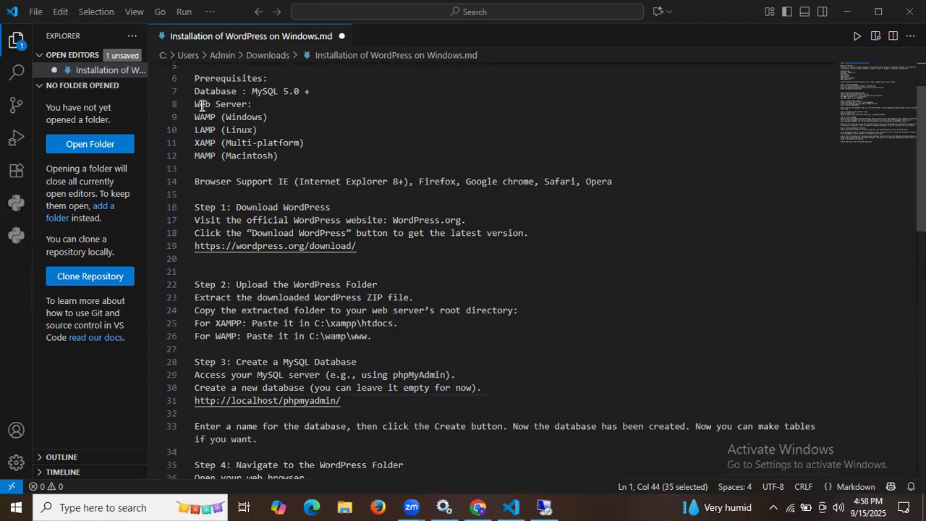
pyautogui.moveTo(196, 104); pyautogui.dragTo(252, 105)
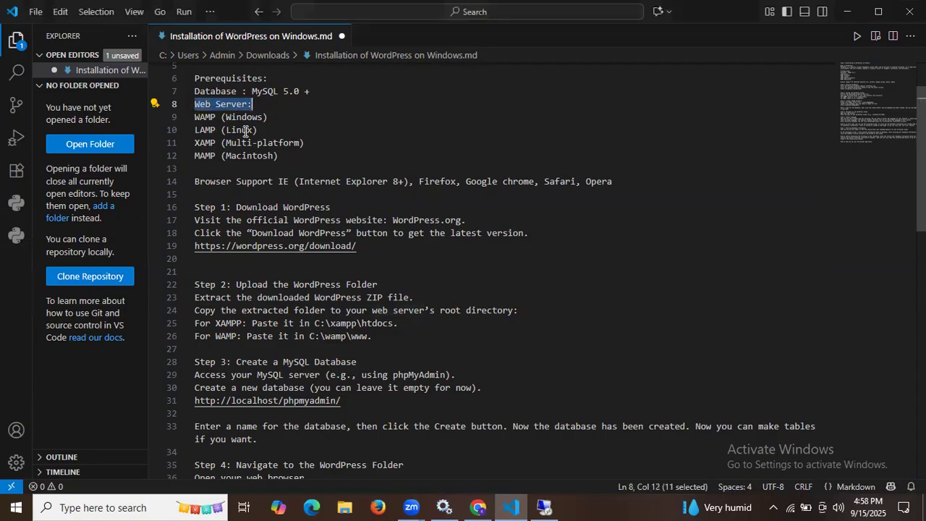
pyautogui.click(205, 117)
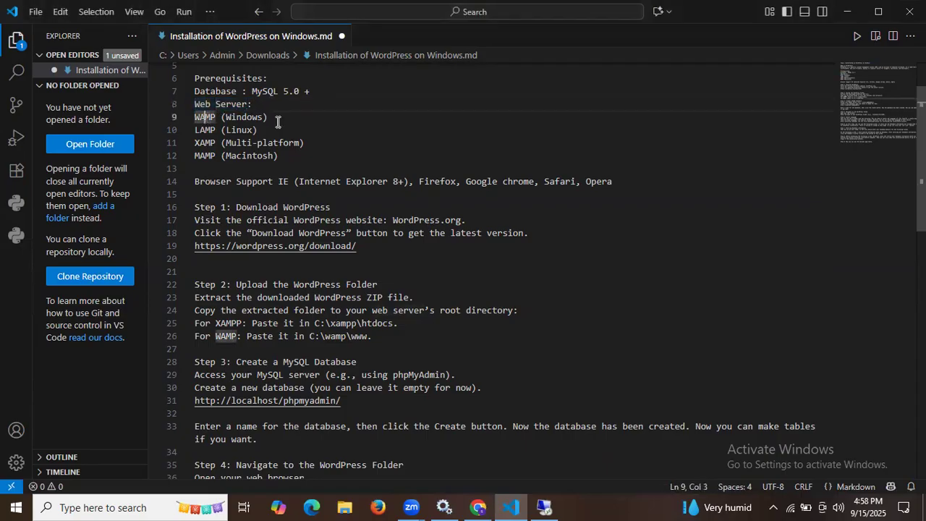
pyautogui.click(237, 130)
pyautogui.click(211, 130)
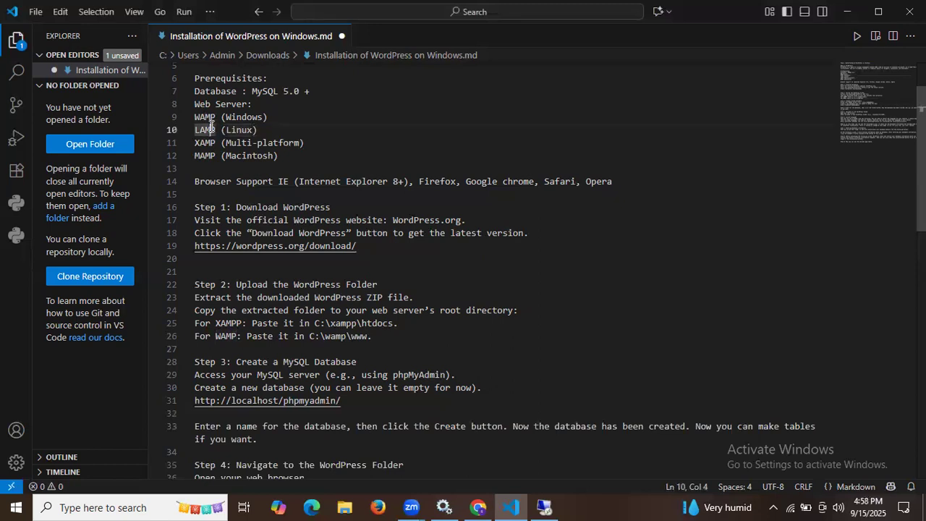
pyautogui.click(206, 142)
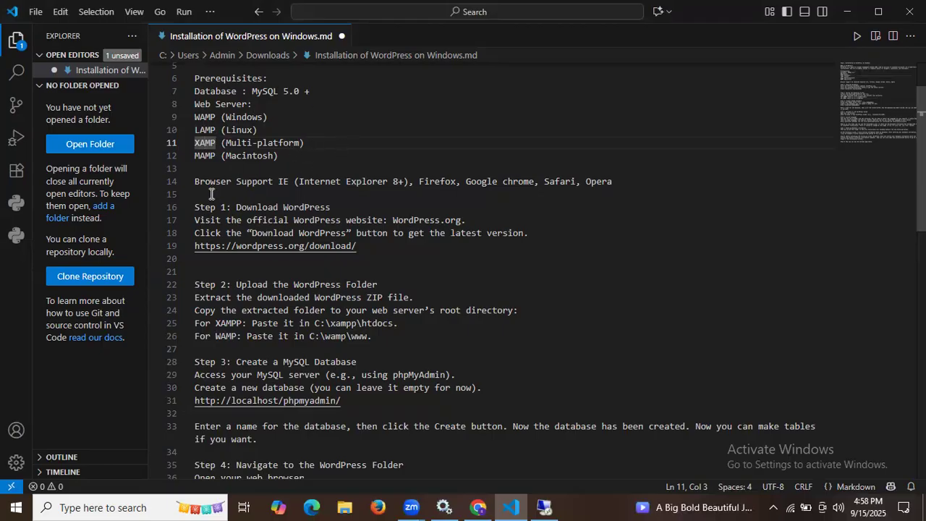
pyautogui.moveTo(210, 181); pyautogui.dragTo(266, 185)
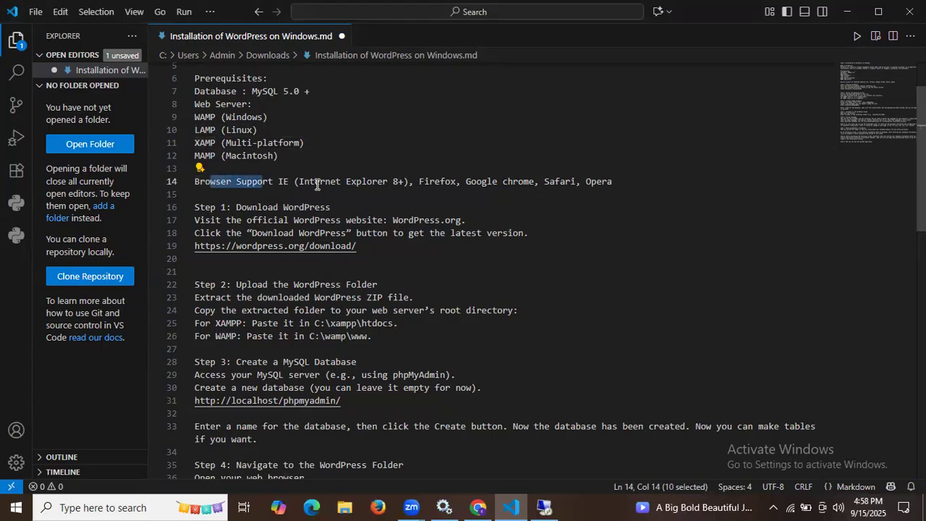
pyautogui.click(436, 181)
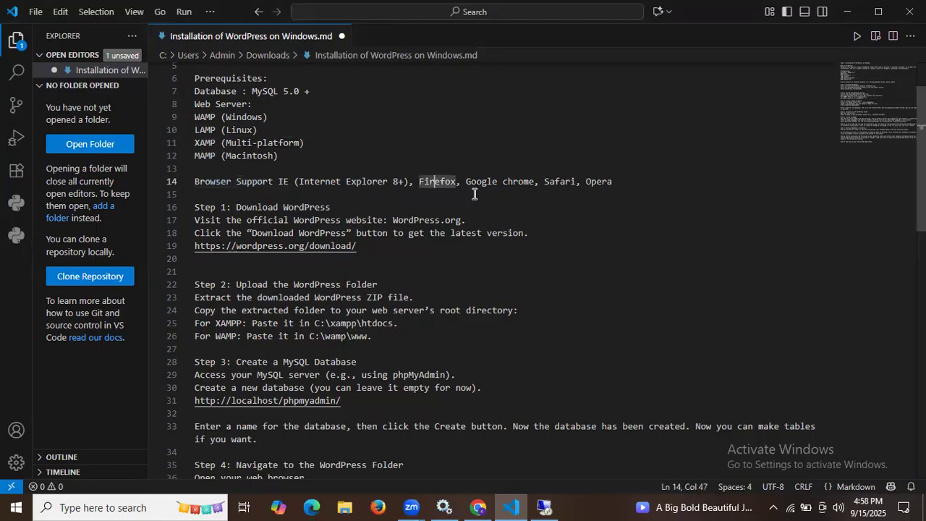
pyautogui.click(476, 181)
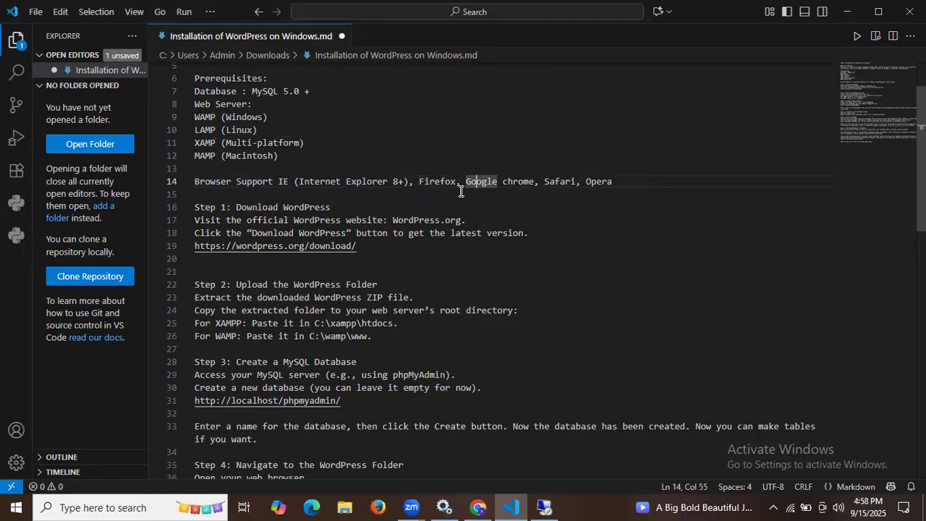
pyautogui.scroll(-2, 460, 188)
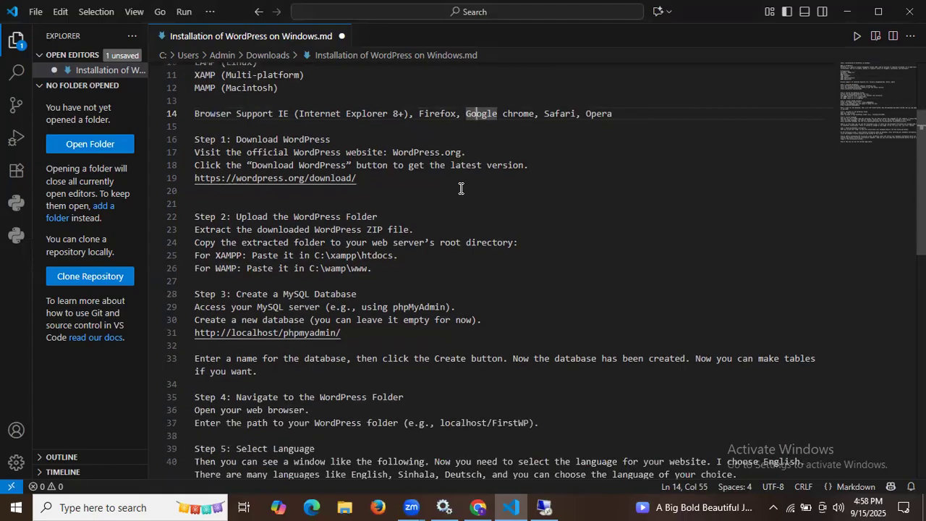
pyautogui.scroll(-1, 461, 188)
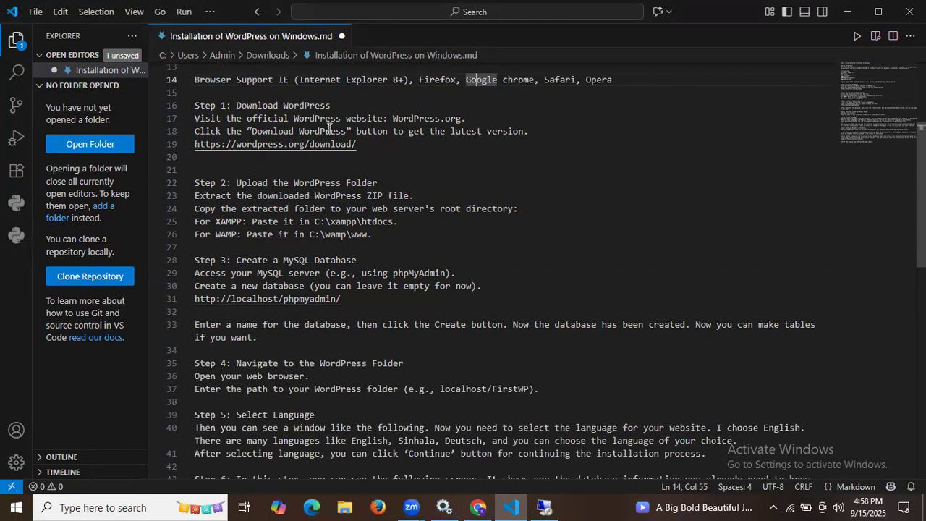
# Highlight Step 1's heading, the WordPress.org address and the Download WordPress instruction
pyautogui.moveTo(226, 105); pyautogui.dragTo(371, 106)
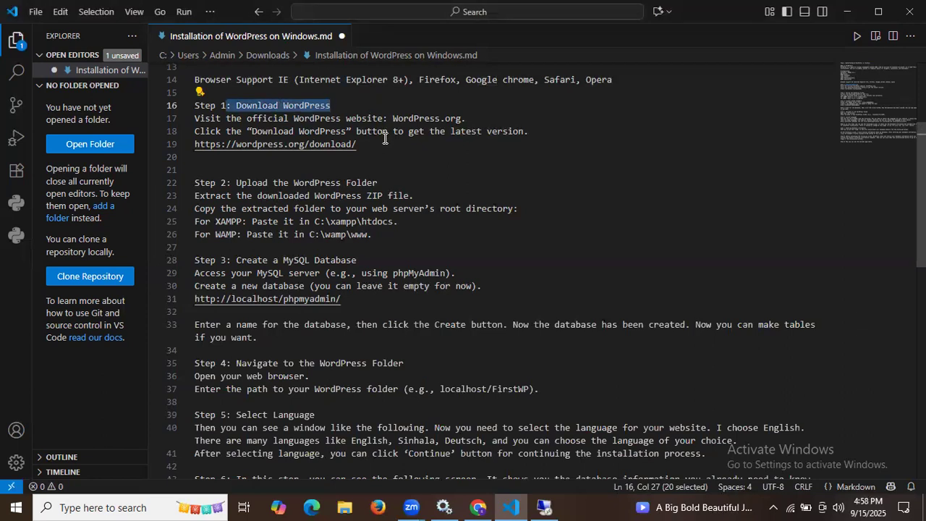
pyautogui.click(223, 118)
pyautogui.moveTo(224, 118); pyautogui.dragTo(490, 119)
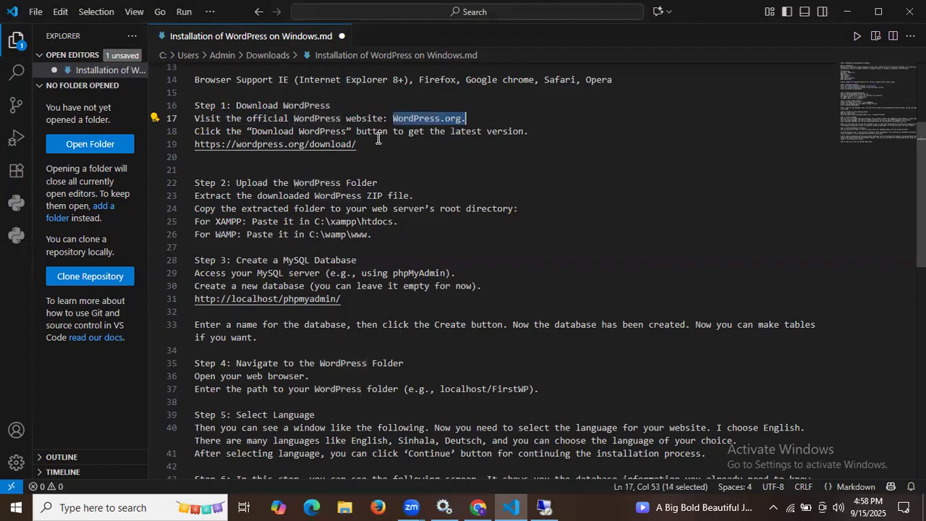
pyautogui.click(265, 130)
pyautogui.click(319, 131)
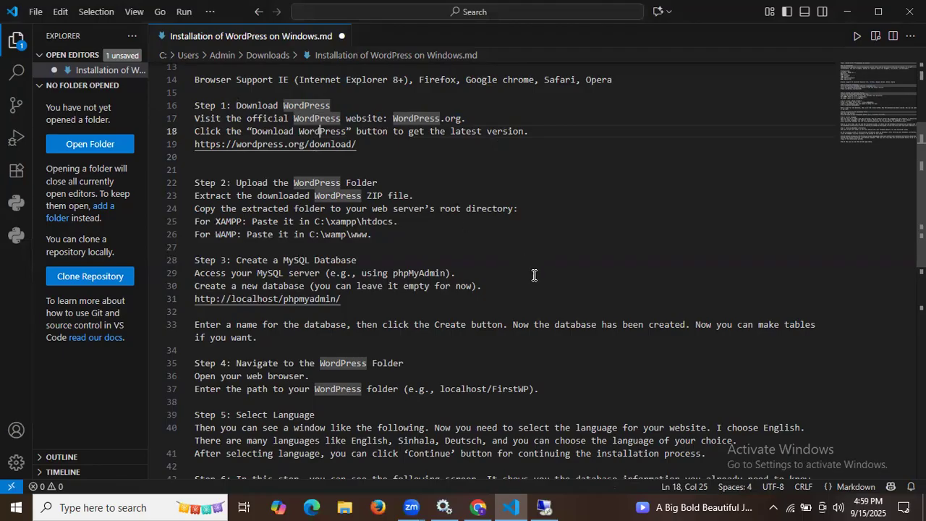
pyautogui.click(546, 506)
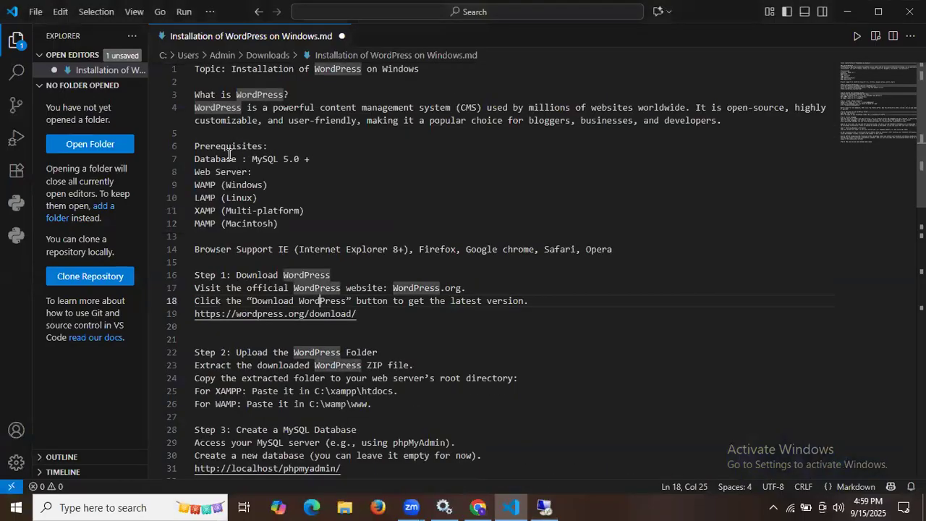
# Highlight the Web Server prerequisite: WAMP for Windows, XAMP (Multi-platform), then return to the remote desktop
pyautogui.click(196, 172)
pyautogui.hotkey('shift', 'End')
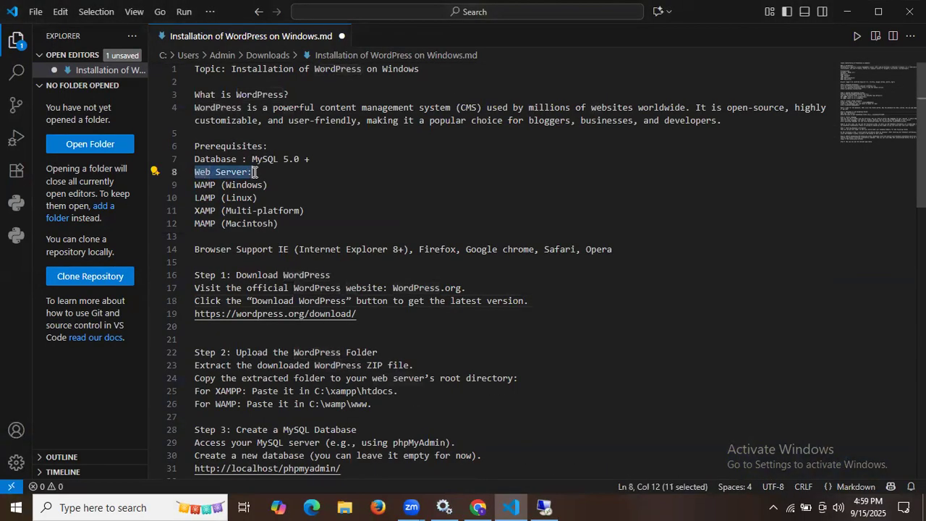
pyautogui.click(243, 184)
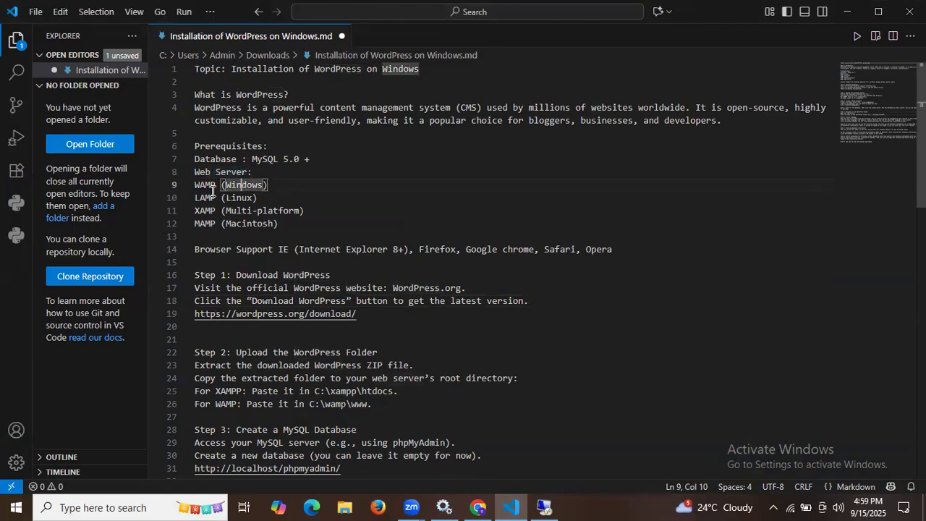
pyautogui.click(211, 185)
pyautogui.click(221, 210)
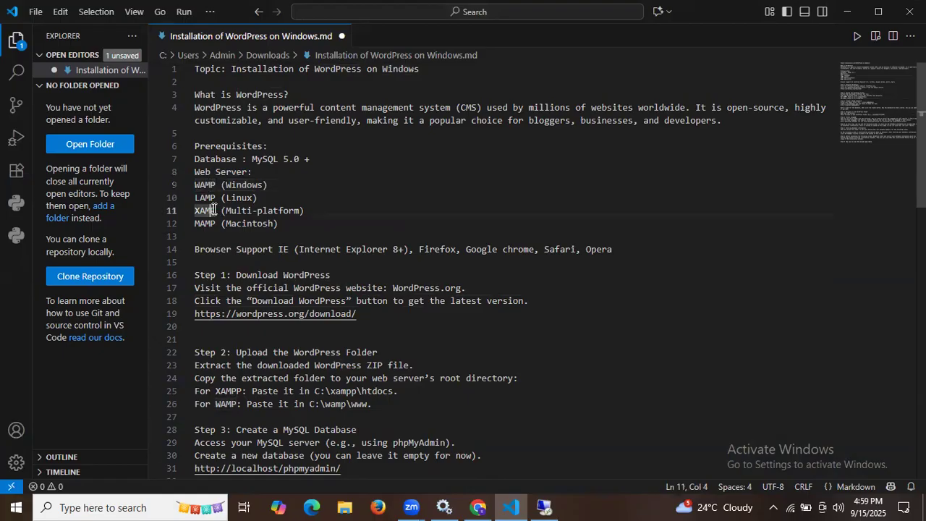
pyautogui.moveTo(221, 211); pyautogui.dragTo(307, 209)
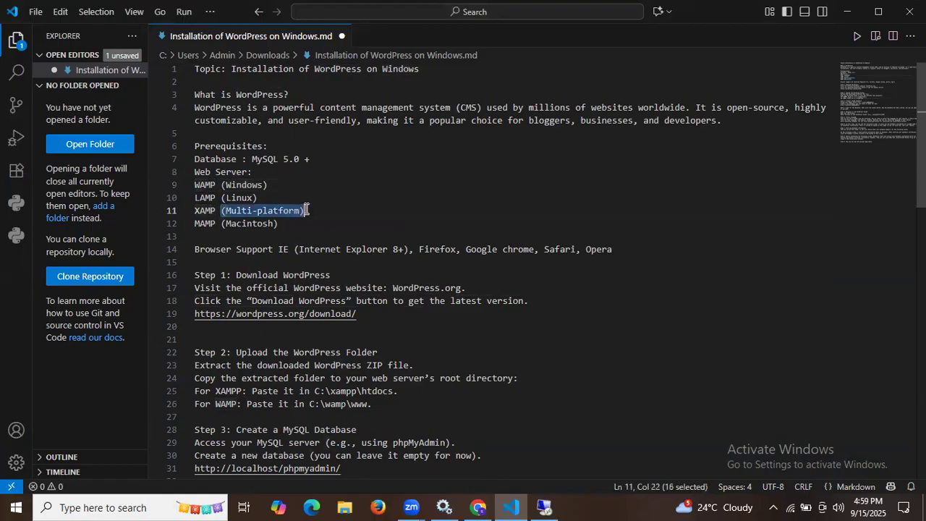
pyautogui.click(545, 507)
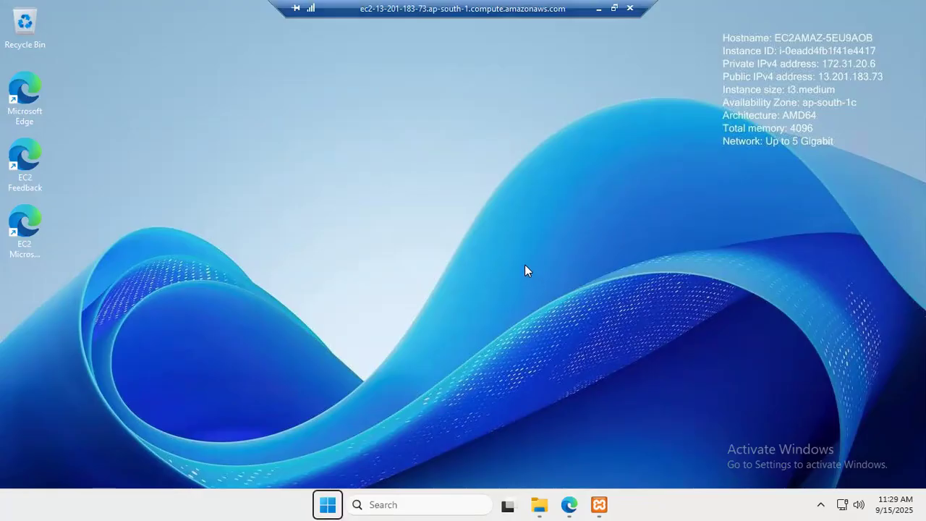
pyautogui.click(598, 504)
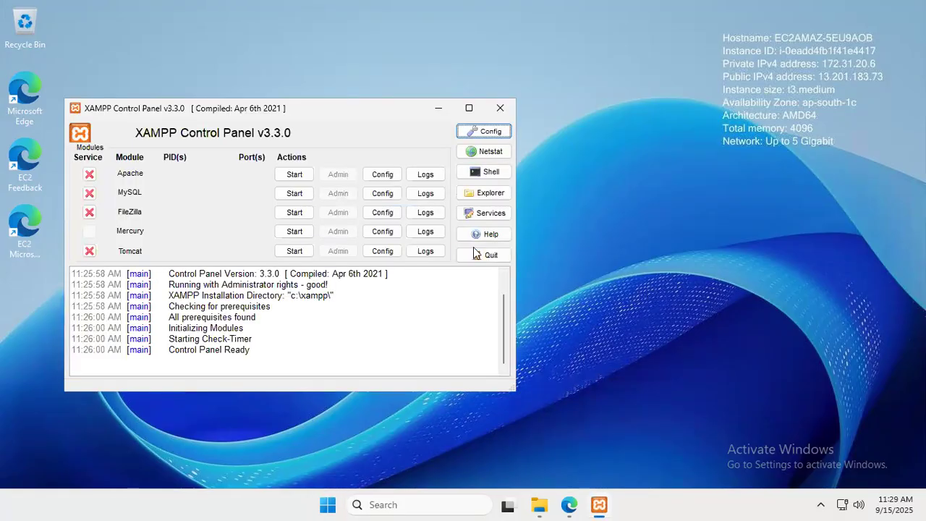
pyautogui.moveTo(372, 109); pyautogui.dragTo(397, 81)
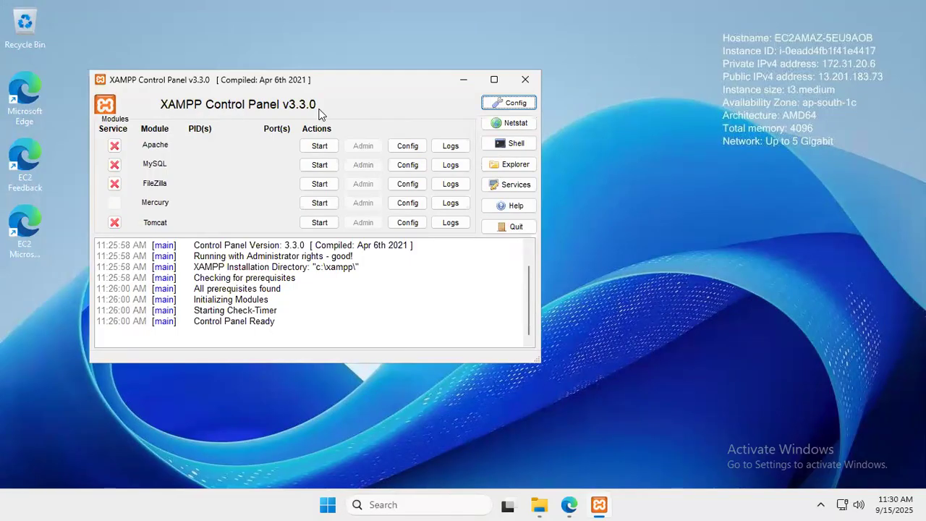
pyautogui.click(463, 80)
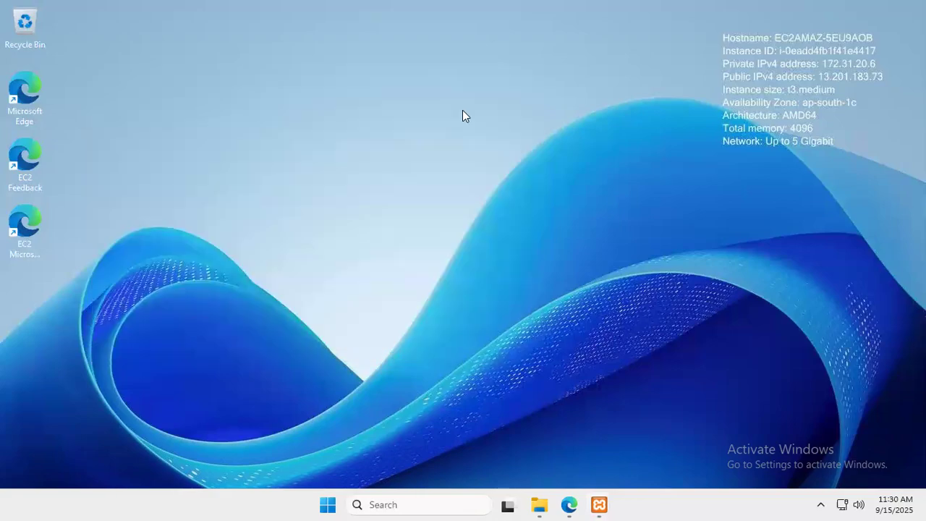
pyautogui.click(568, 504)
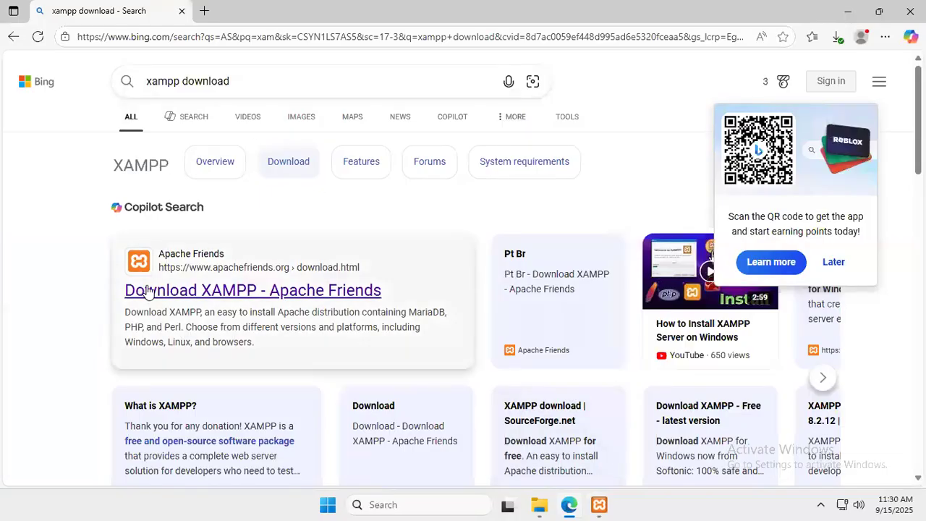
pyautogui.click(316, 292)
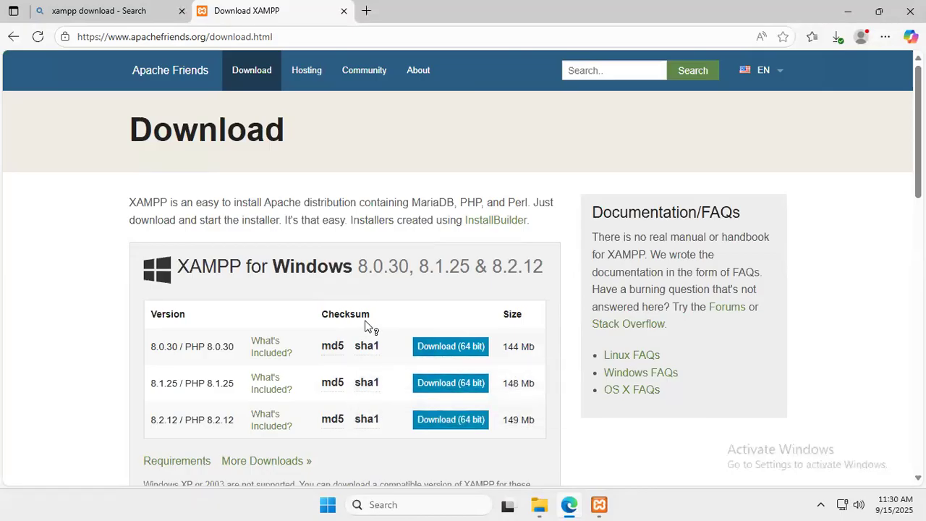
pyautogui.hotkey('ctrl', 'w')
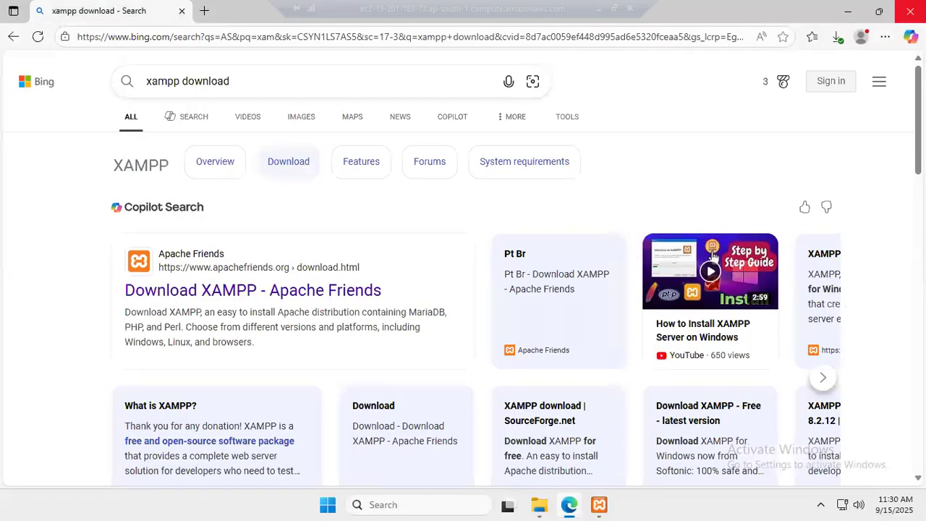
pyautogui.click(909, 11)
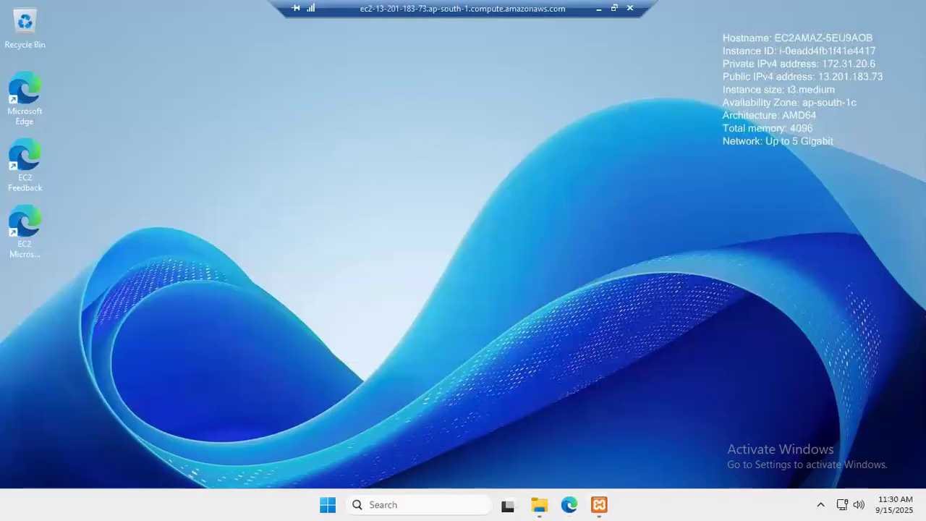
# Install Apache, MySQL and FileZilla as Windows services in XAMPP Control Panel
pyautogui.click(600, 505)
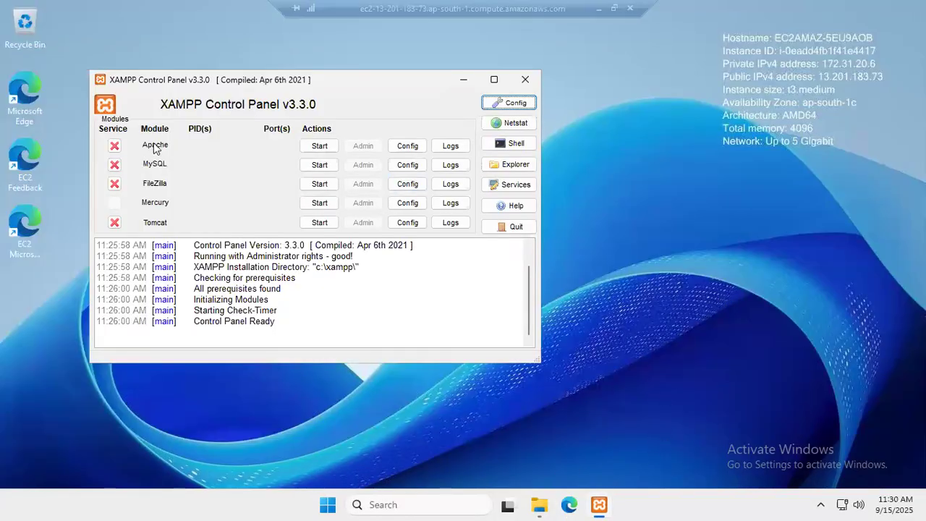
pyautogui.click(111, 150)
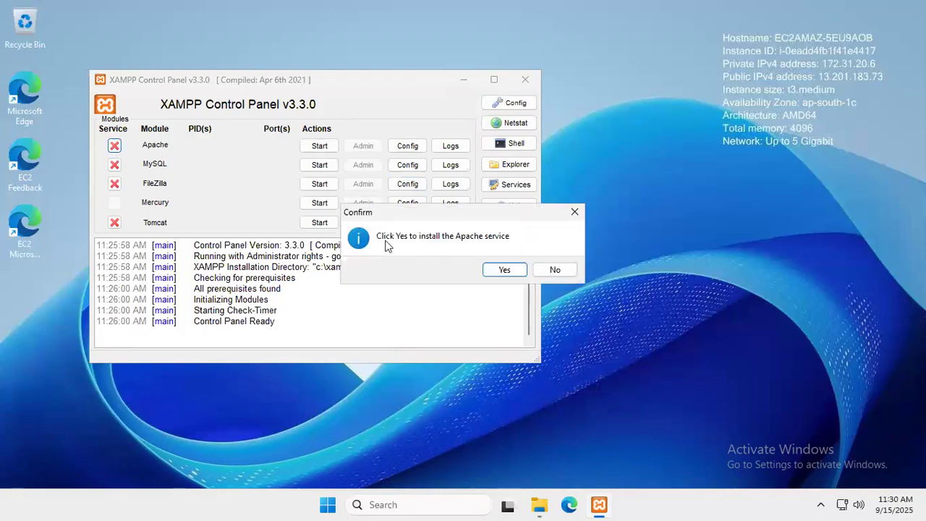
pyautogui.click(504, 269)
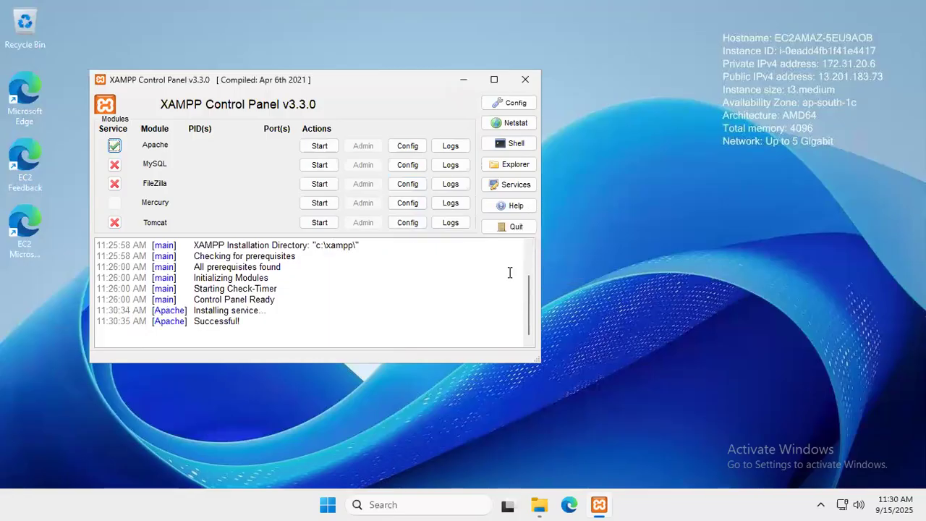
pyautogui.click(114, 164)
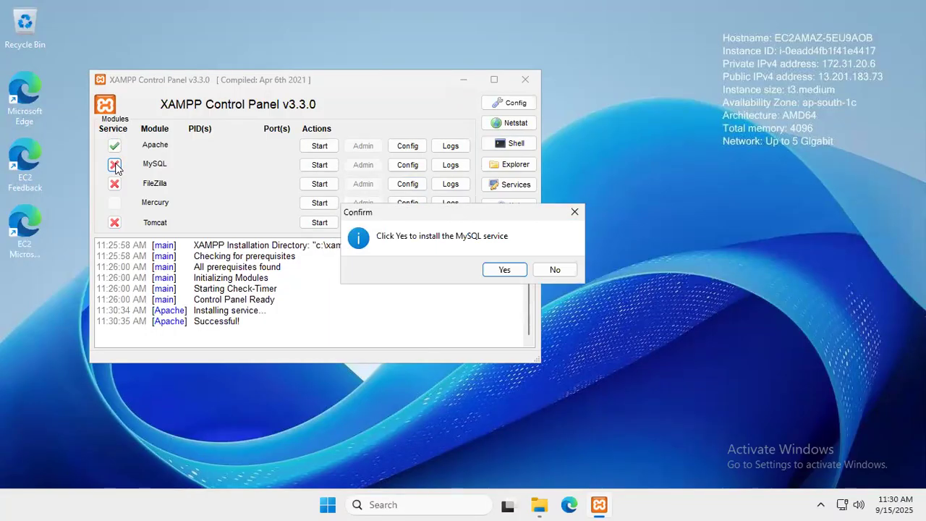
pyautogui.click(501, 270)
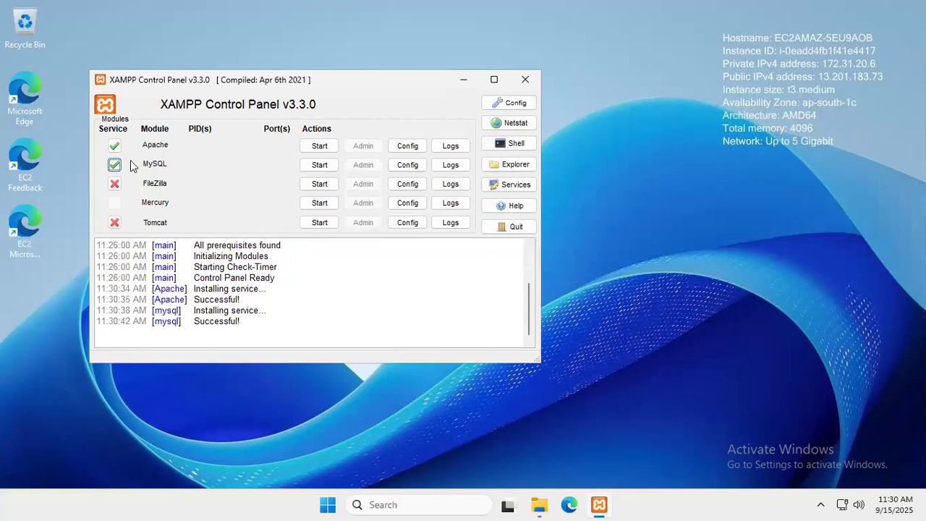
pyautogui.click(114, 184)
pyautogui.click(502, 269)
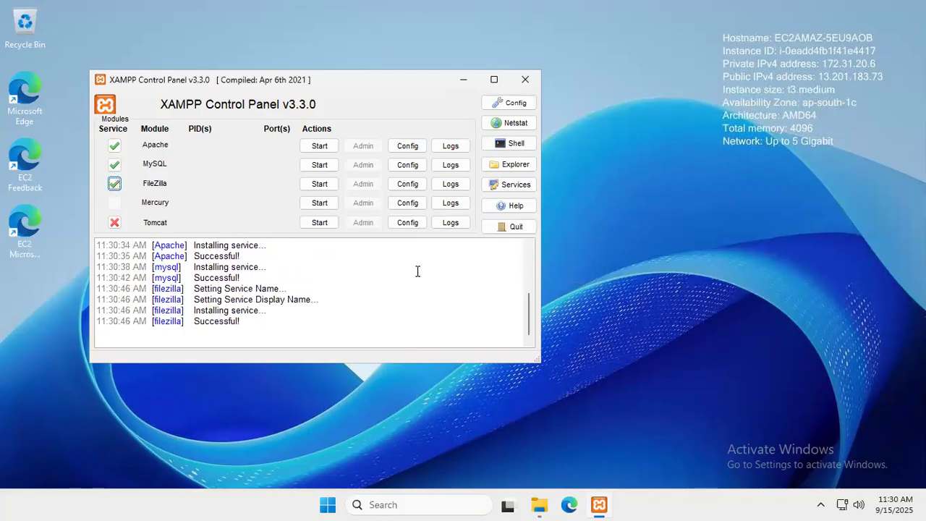
# Attempt the Tomcat service install twice, then minimize the XAMPP Control Panel
pyautogui.click(112, 222)
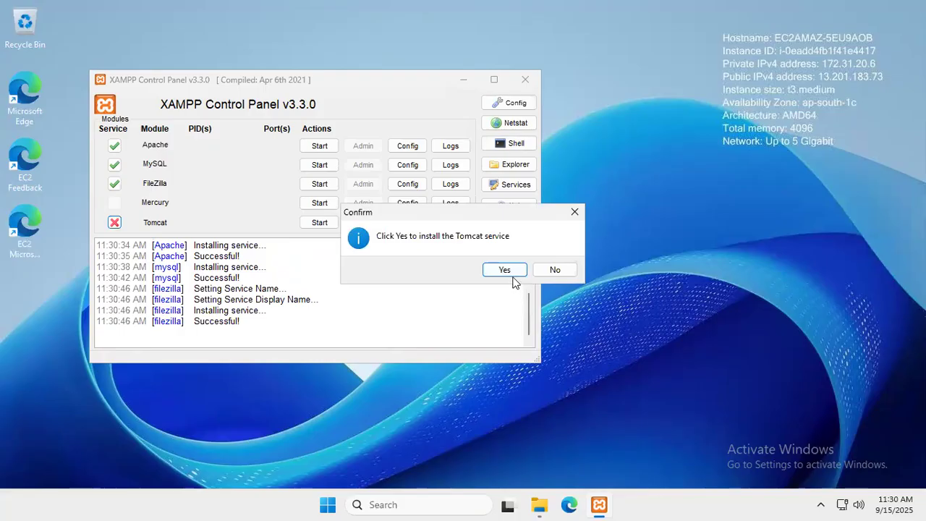
pyautogui.click(512, 276)
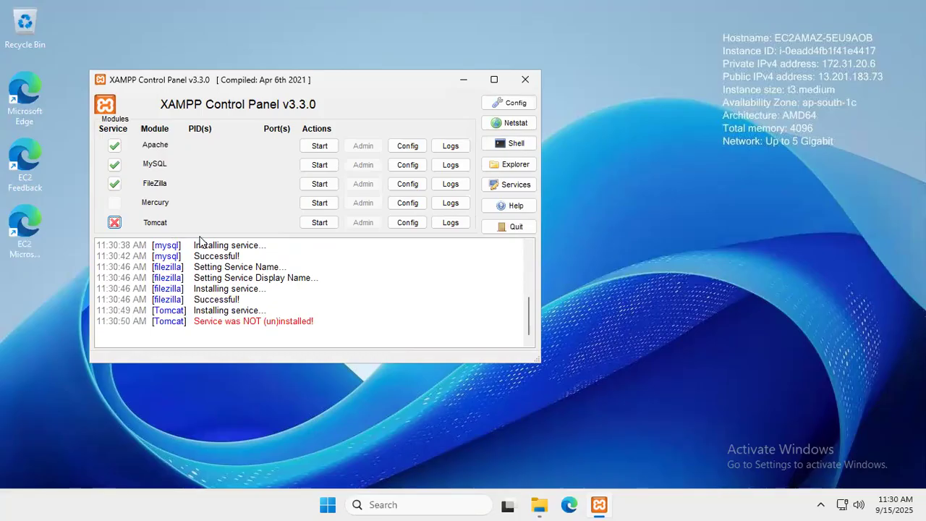
pyautogui.click(115, 222)
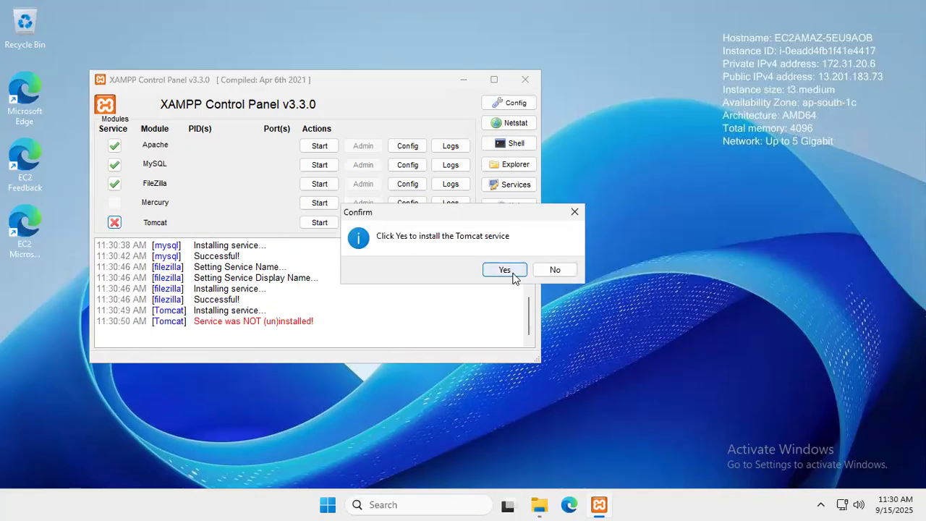
pyautogui.click(504, 269)
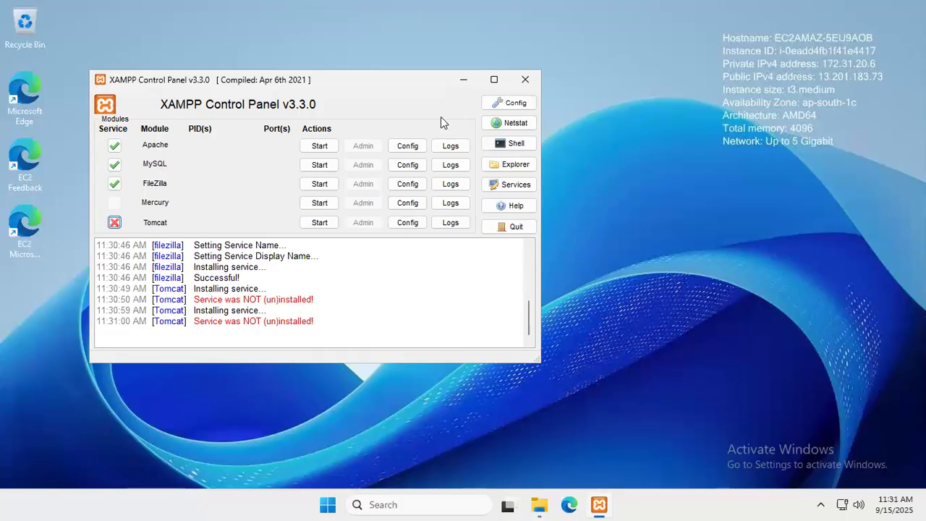
pyautogui.click(463, 81)
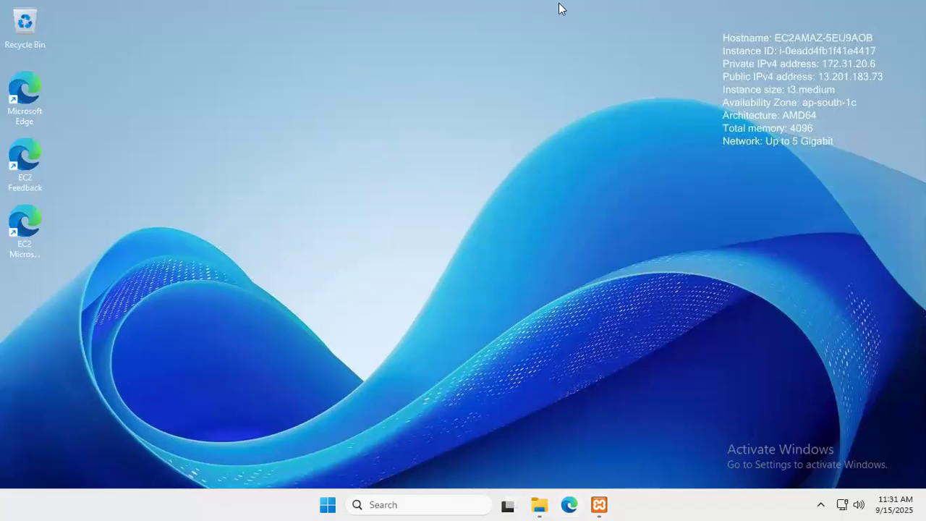
pyautogui.moveTo(562, 7)
pyautogui.click(599, 10)
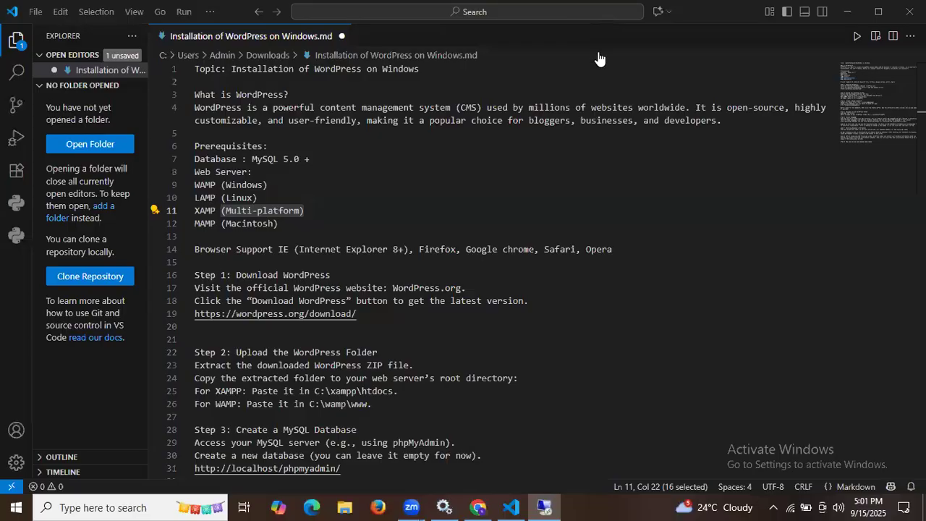
pyautogui.moveTo(227, 275); pyautogui.dragTo(341, 275)
pyautogui.scroll(-2, 342, 275)
pyautogui.scroll(-1, 341, 276)
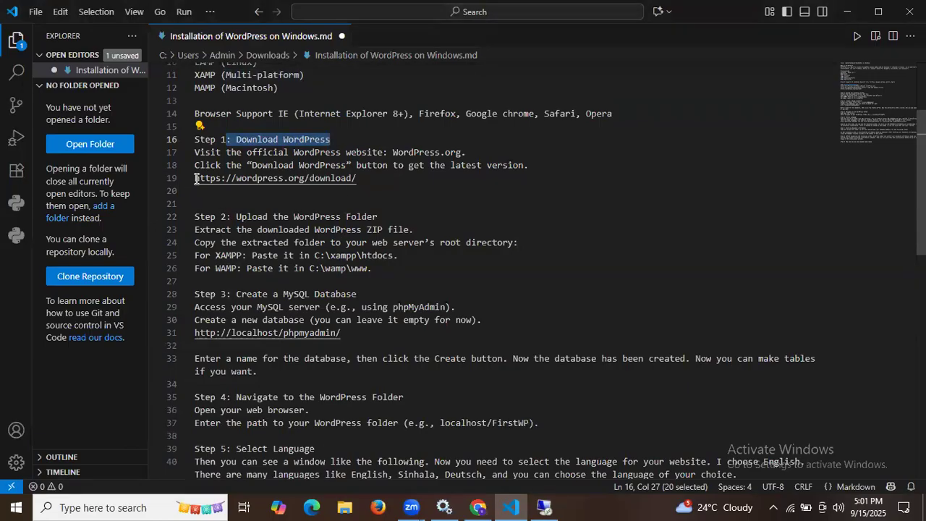
pyautogui.moveTo(194, 177); pyautogui.dragTo(358, 187)
pyautogui.hotkey('ctrl', 'c')
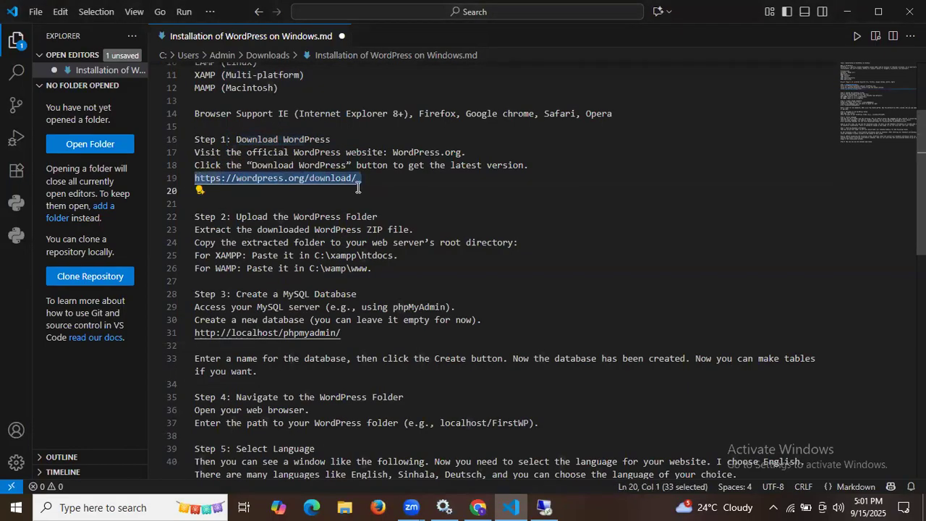
pyautogui.click(544, 506)
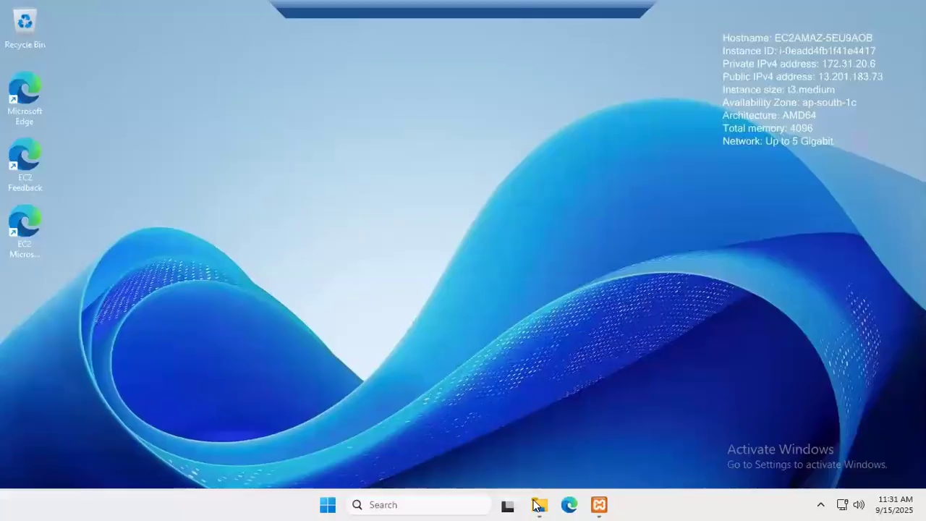
pyautogui.click(570, 506)
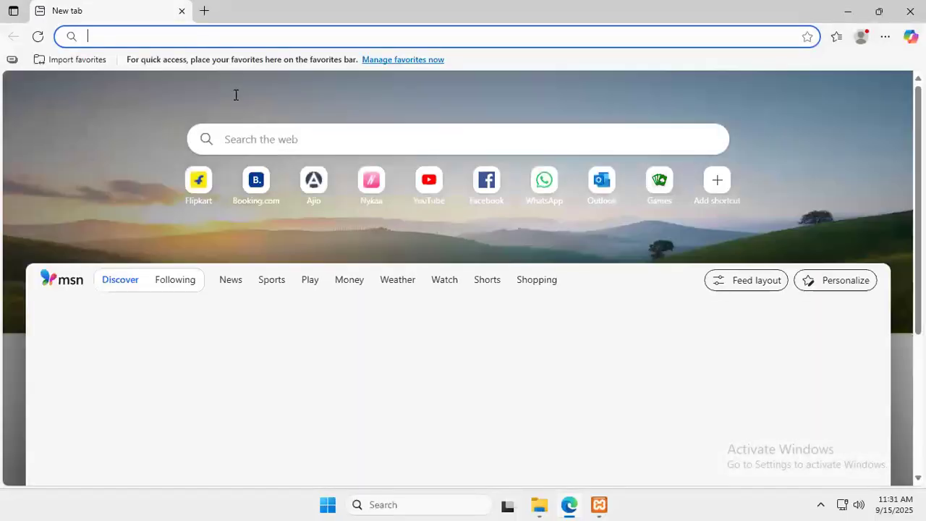
pyautogui.hotkey('ctrl', 'v')
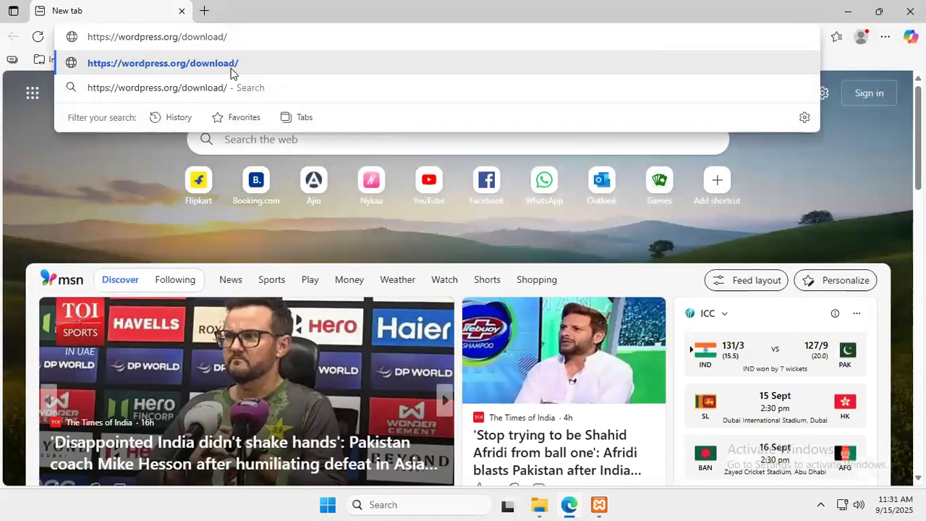
pyautogui.click(226, 64)
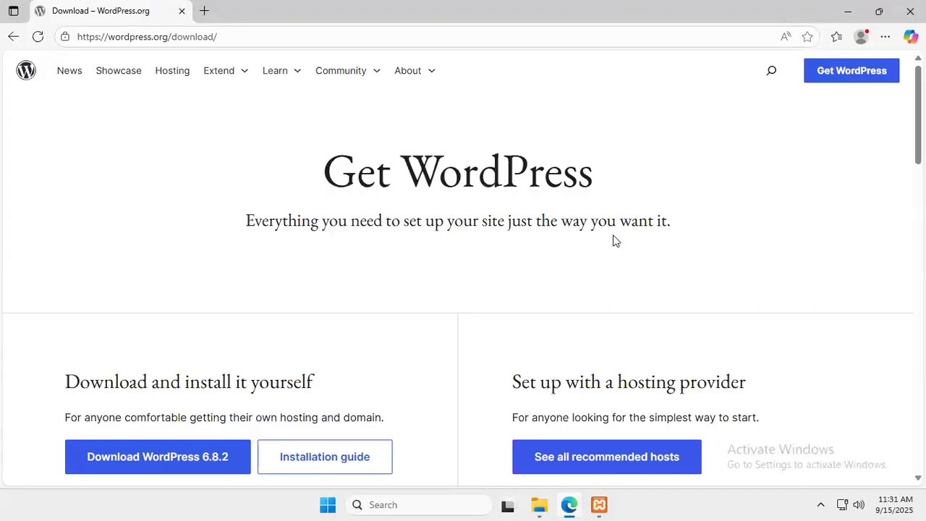
# Download the WordPress 6.8.2 package and close the thank-you popup
pyautogui.scroll(-3, 668, 247)
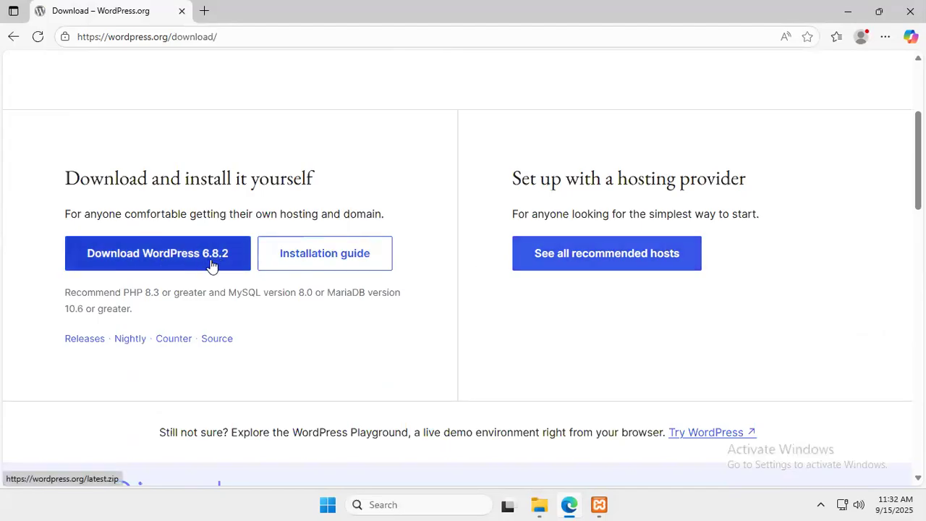
pyautogui.click(118, 261)
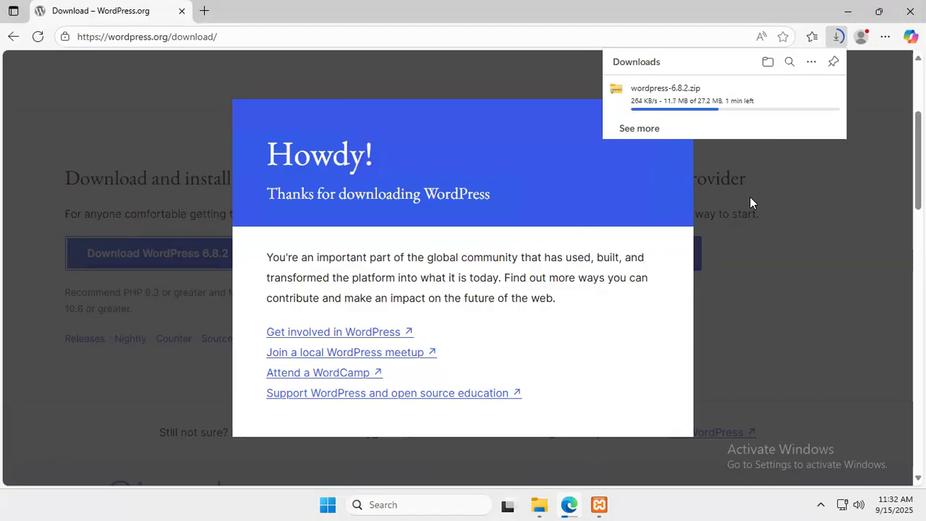
pyautogui.click(737, 268)
pyautogui.click(736, 268)
pyautogui.scroll(1, 599, 306)
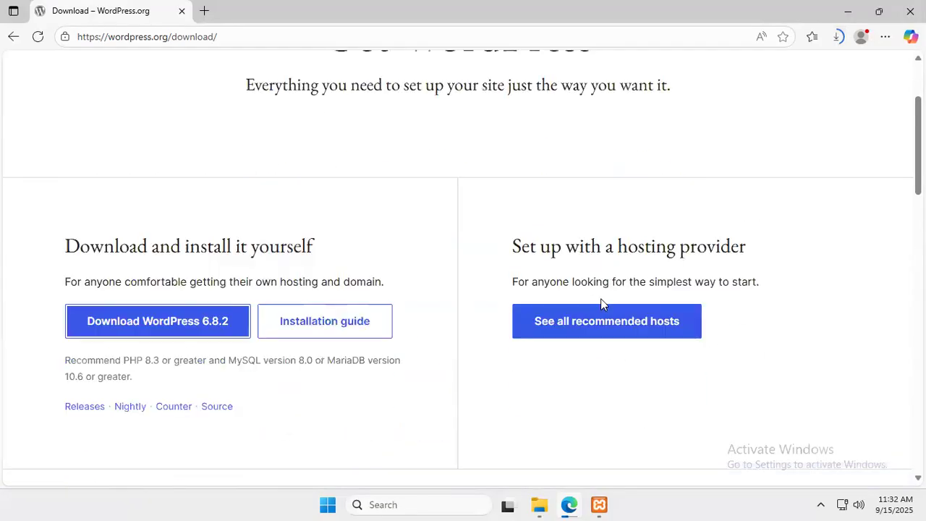
pyautogui.scroll(-7, 600, 304)
pyautogui.scroll(1, 600, 303)
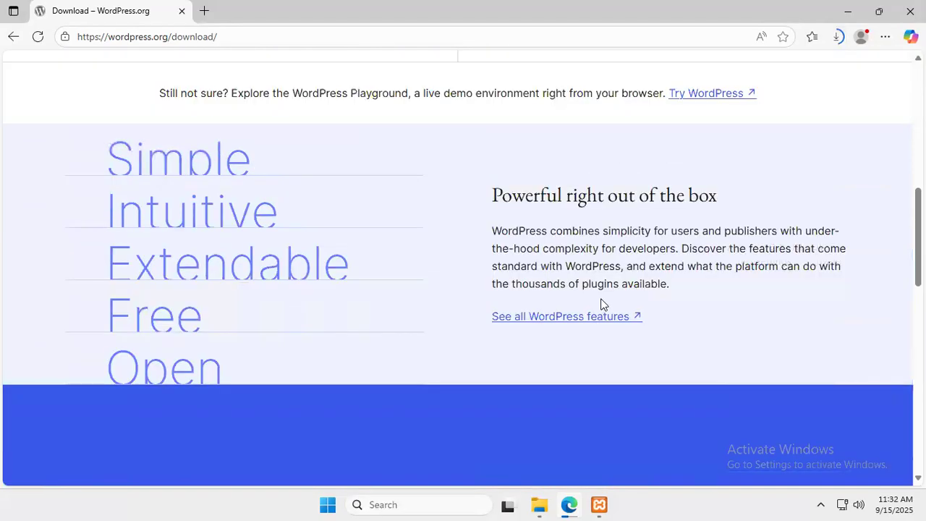
pyautogui.scroll(8, 510, 289)
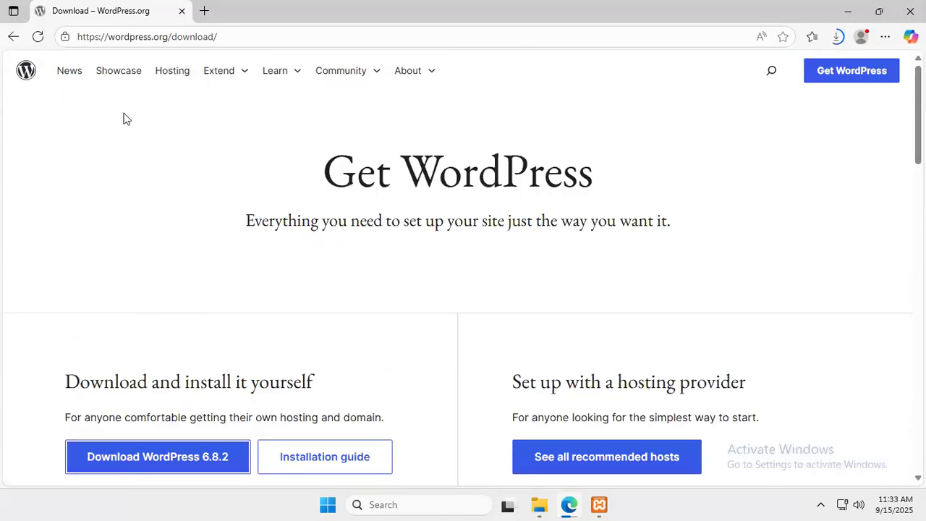
# Browse the Extend, Learn, Community and About menus, then check wordpress-6.8.2.zip's download progress
pyautogui.click(243, 76)
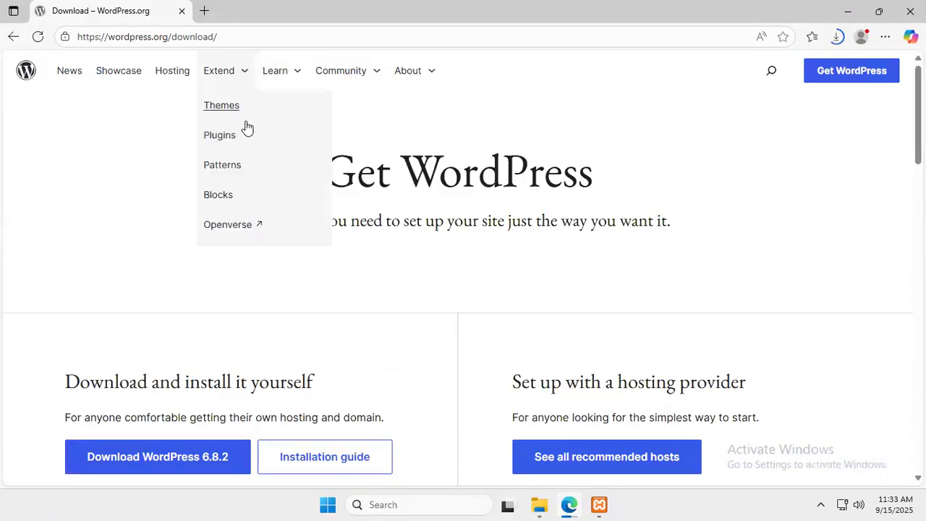
pyautogui.click(299, 77)
pyautogui.press('Tab')
pyautogui.press('Tab')
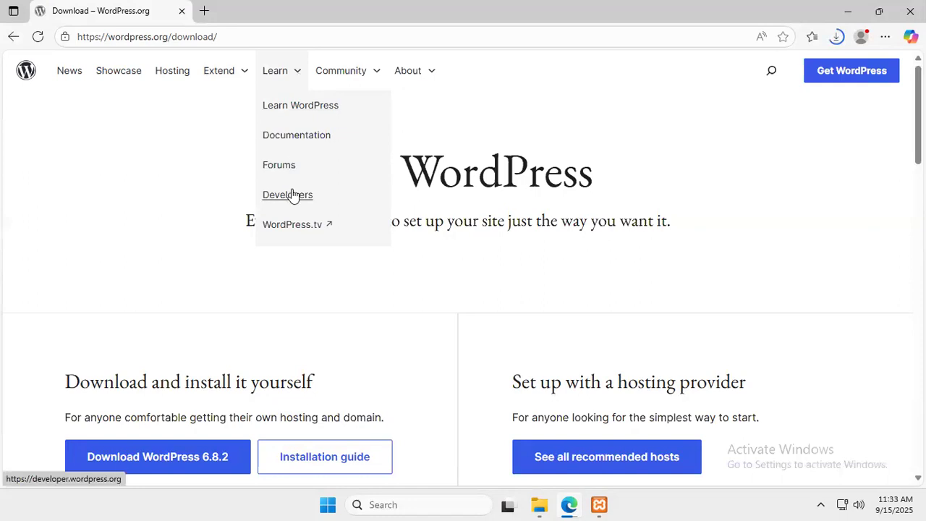
pyautogui.click(375, 72)
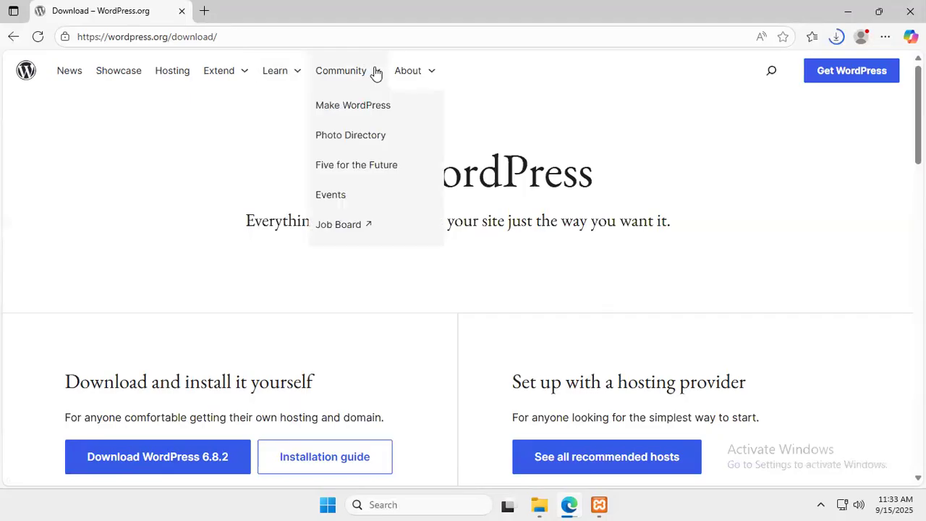
pyautogui.click(431, 72)
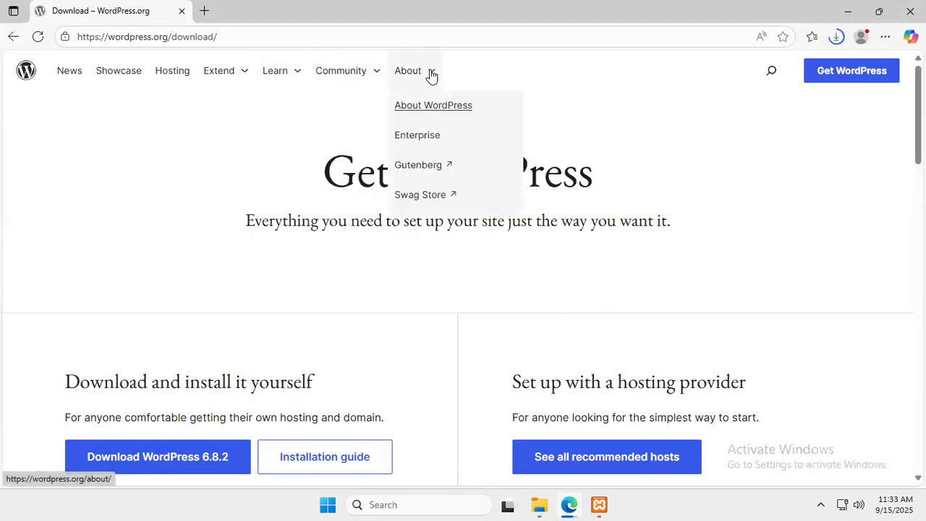
pyautogui.click(237, 182)
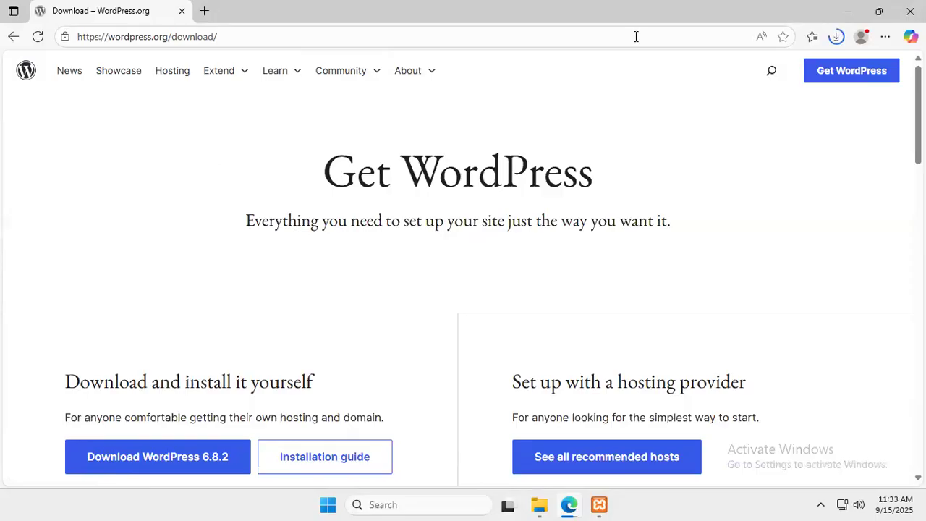
pyautogui.click(843, 36)
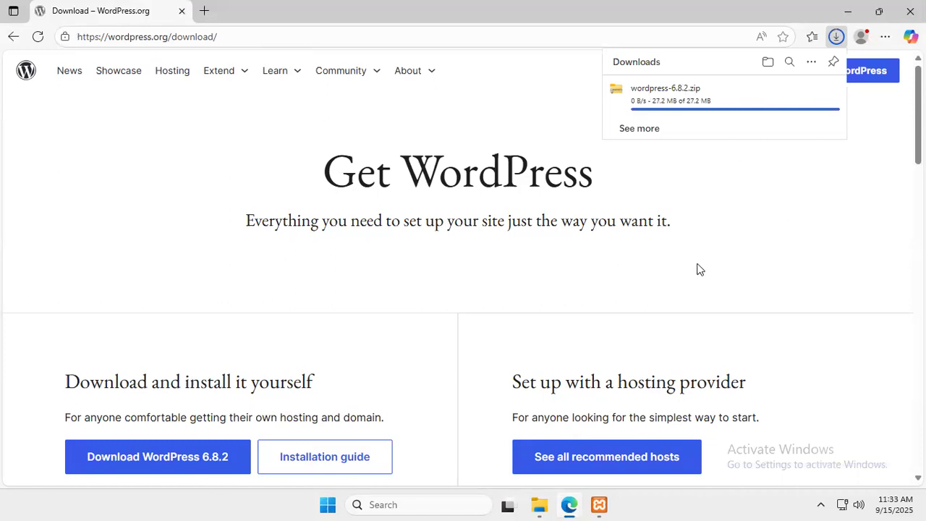
# Extract wordpress-6.8.2.zip with Extract All into Downloads\wordpress-6.8.2
pyautogui.click(539, 504)
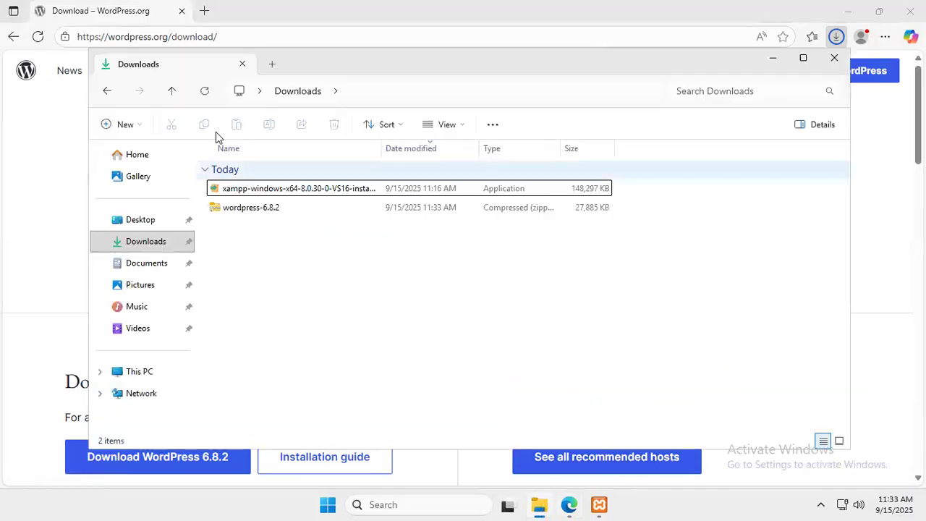
pyautogui.click(253, 210)
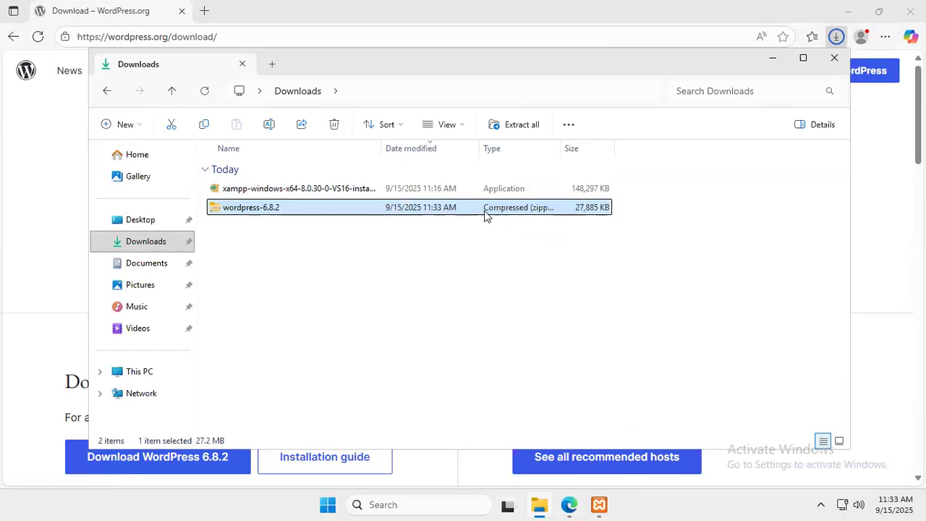
pyautogui.rightClick(386, 209)
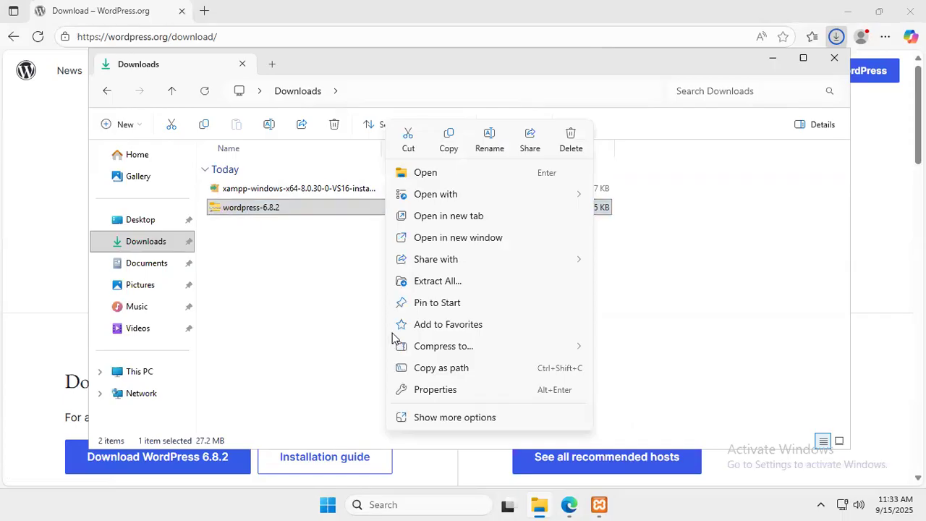
pyautogui.click(435, 287)
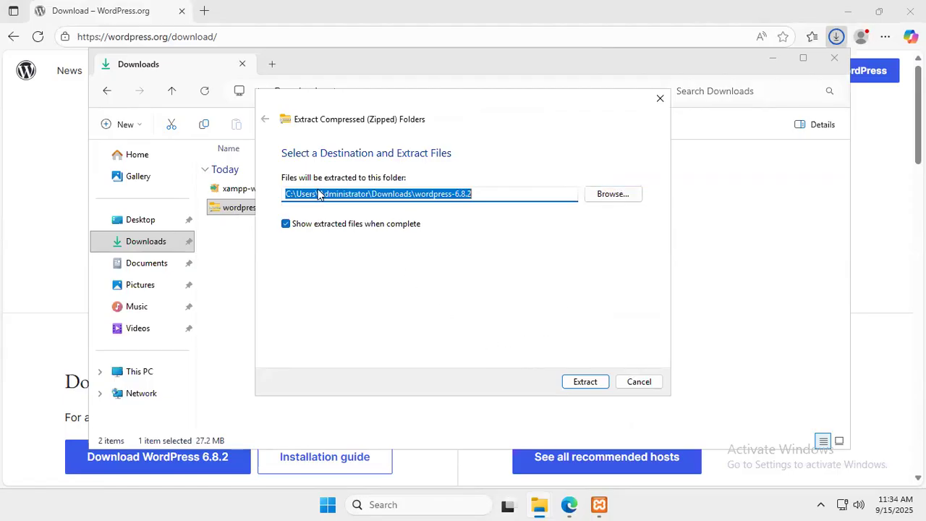
pyautogui.click(574, 382)
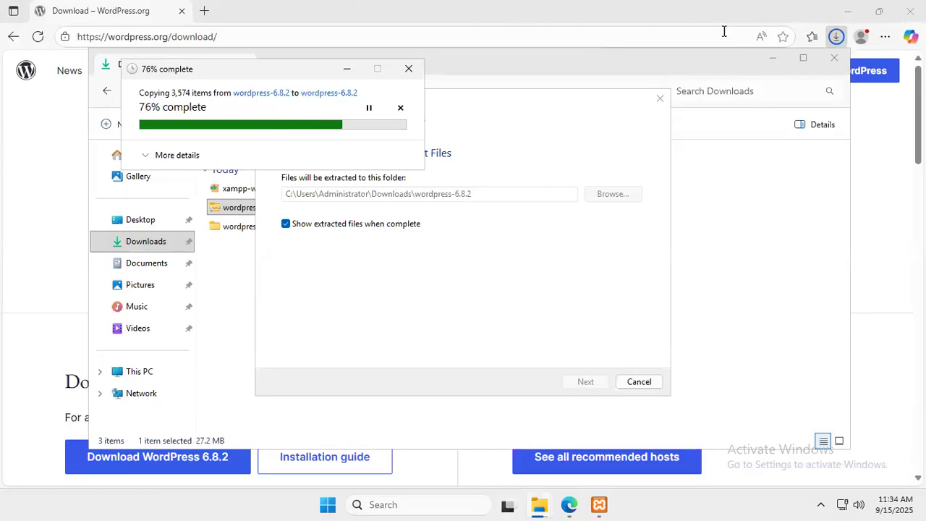
# Minimize Edge and File Explorer and hide the remote session to reach the local notes
pyautogui.click(848, 11)
pyautogui.click(766, 58)
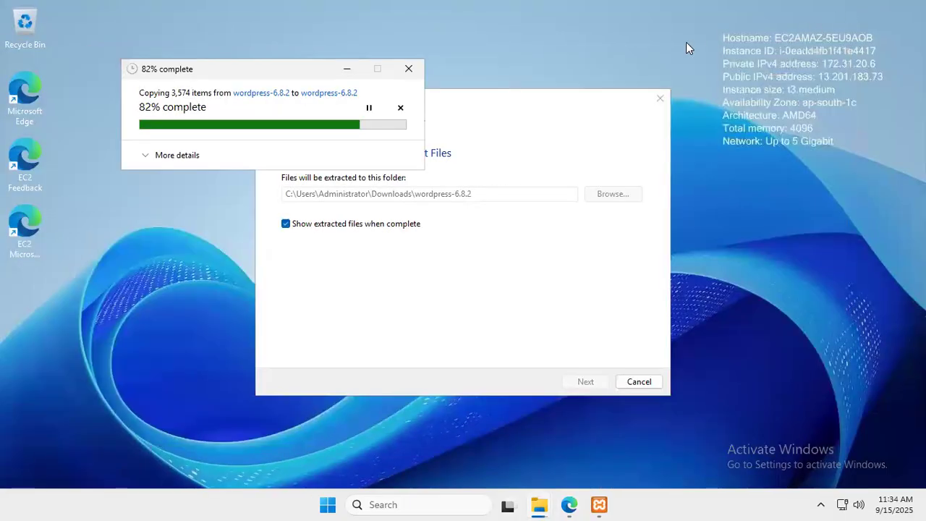
pyautogui.moveTo(487, 5)
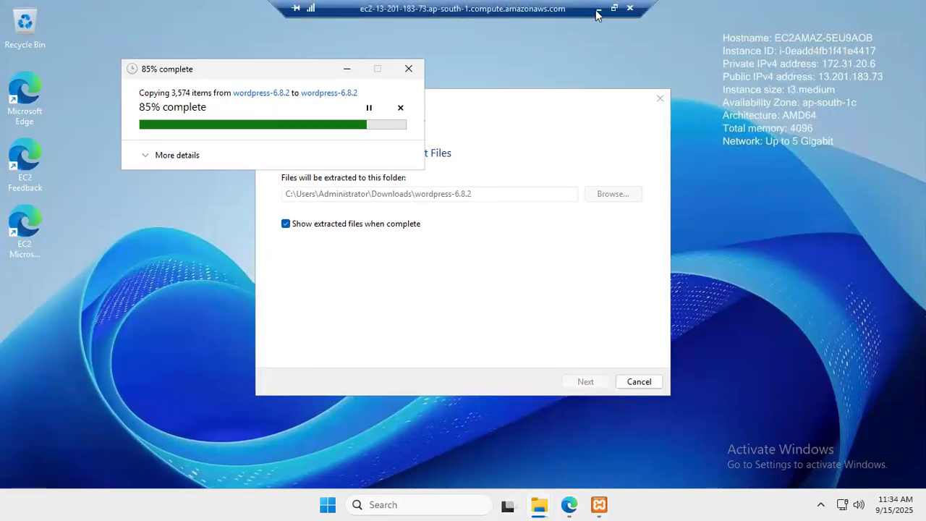
pyautogui.click(599, 9)
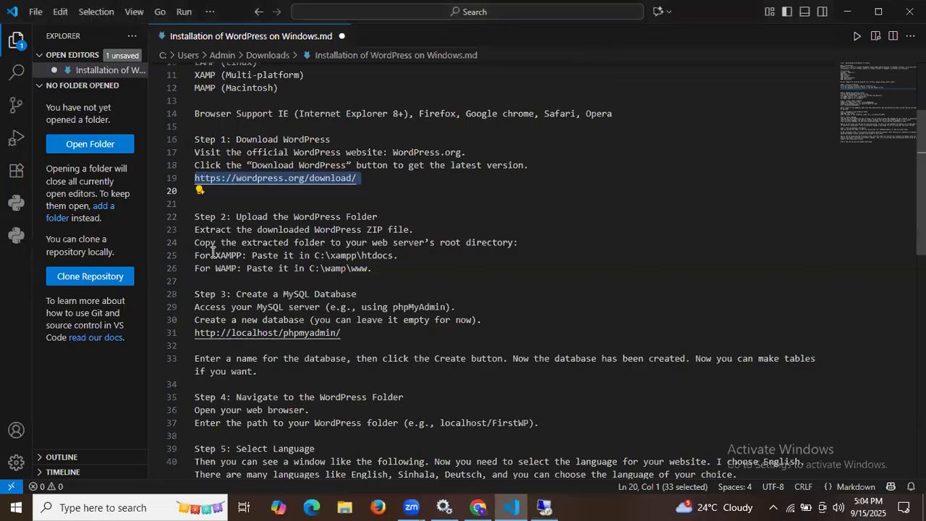
# Highlight Step 2's extract and copy-to-server-root lines and the C:\xampp\htdocs path, then return to the remote session
pyautogui.moveTo(196, 217); pyautogui.dragTo(386, 213)
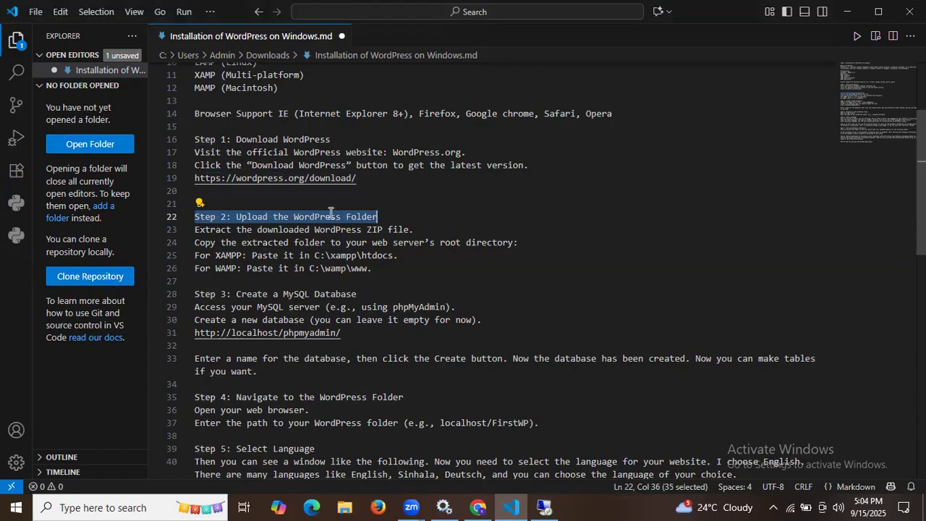
pyautogui.moveTo(231, 230); pyautogui.dragTo(418, 229)
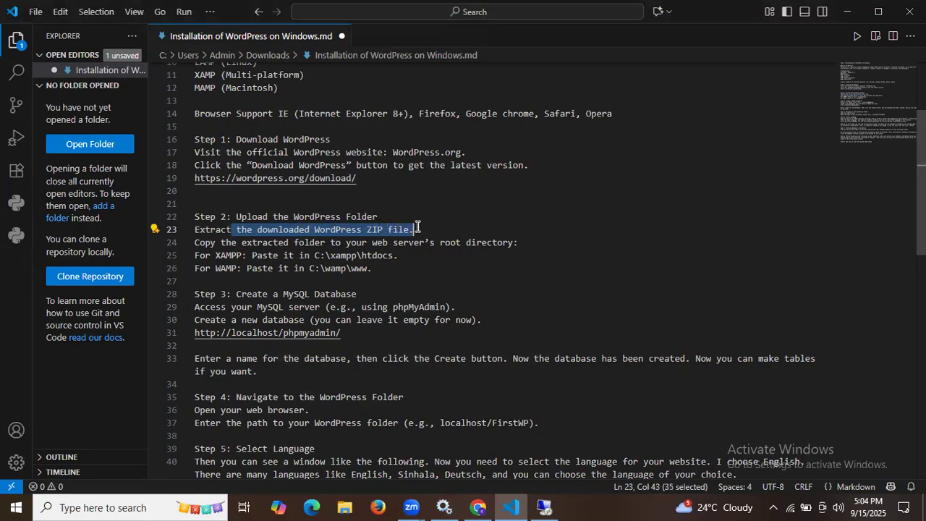
pyautogui.moveTo(223, 240); pyautogui.dragTo(516, 242)
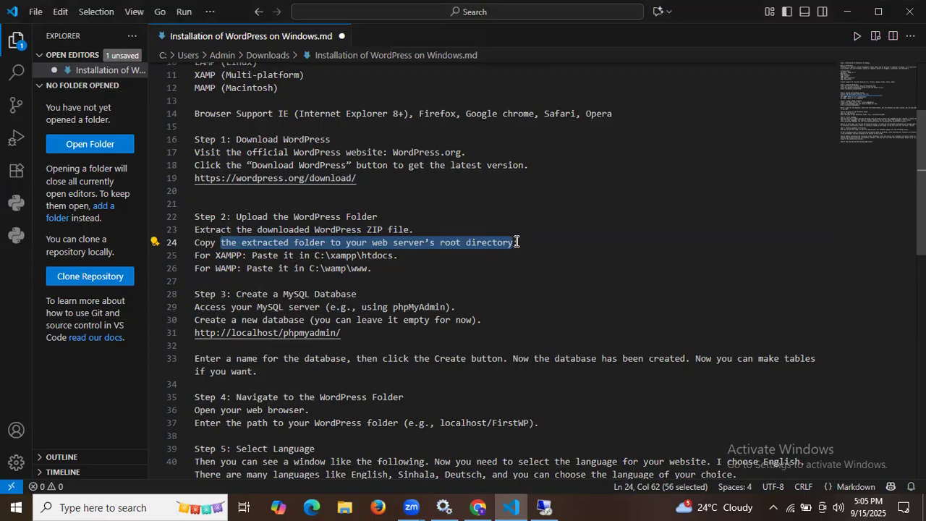
pyautogui.click(219, 256)
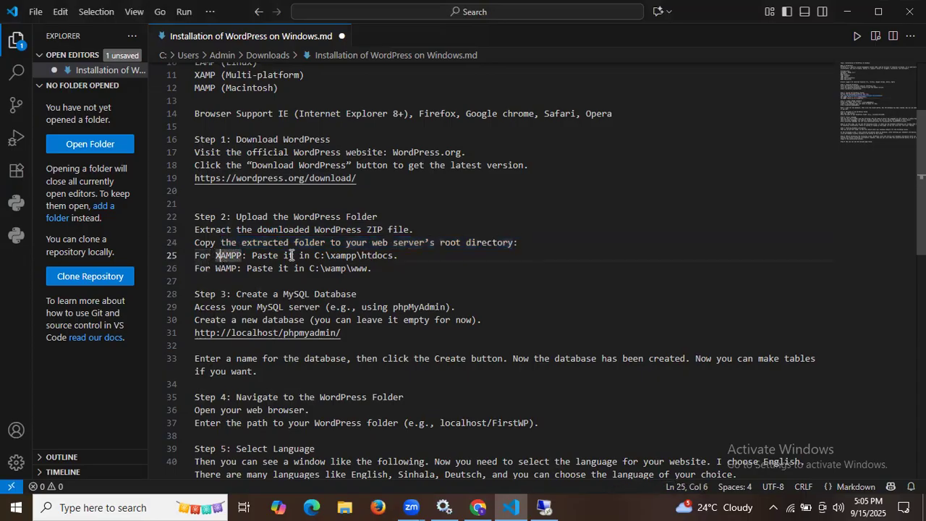
pyautogui.click(340, 256)
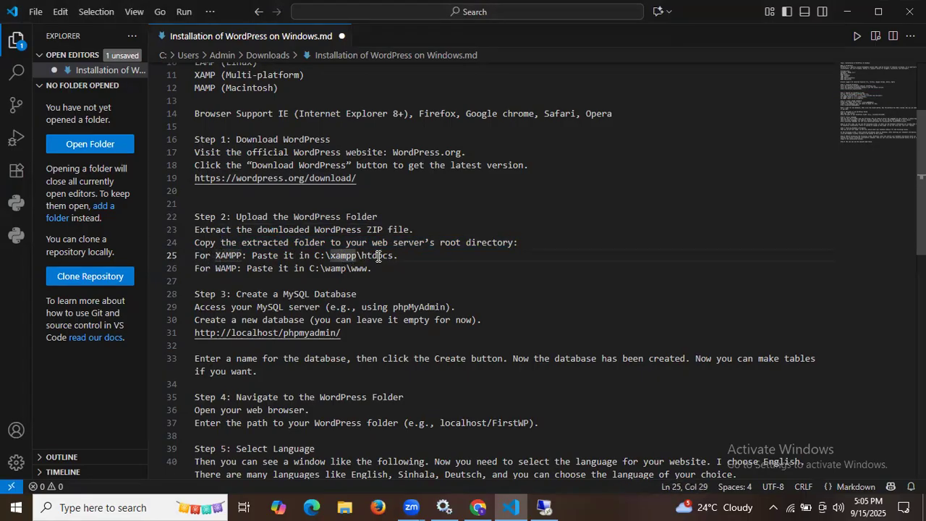
pyautogui.doubleClick(361, 255)
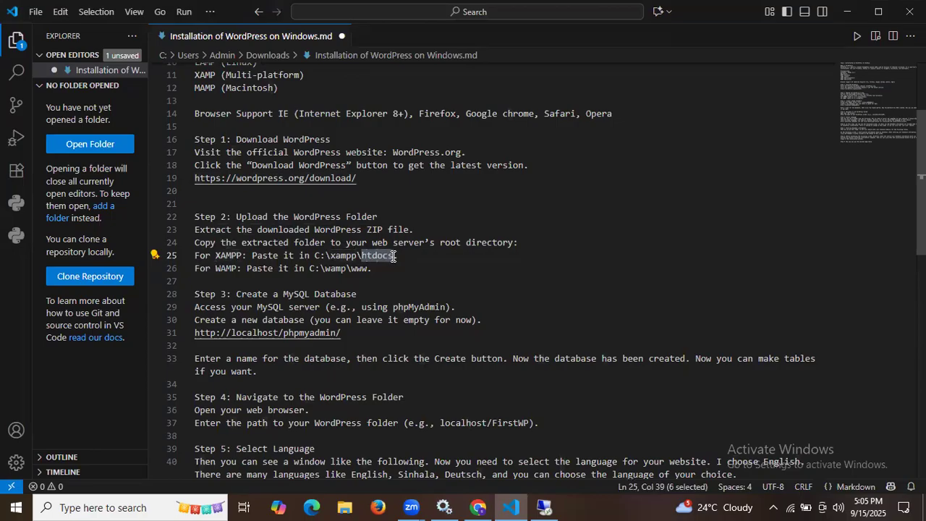
pyautogui.click(542, 506)
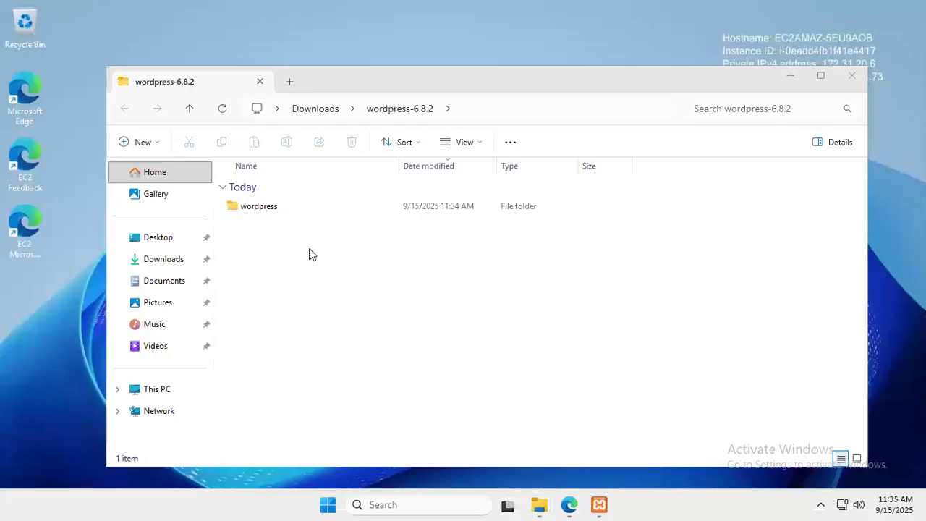
# Open Downloads\wordpress-6.8.2\wordpress to view its files, briefly checking XAMPP Control Panel
pyautogui.click(165, 258)
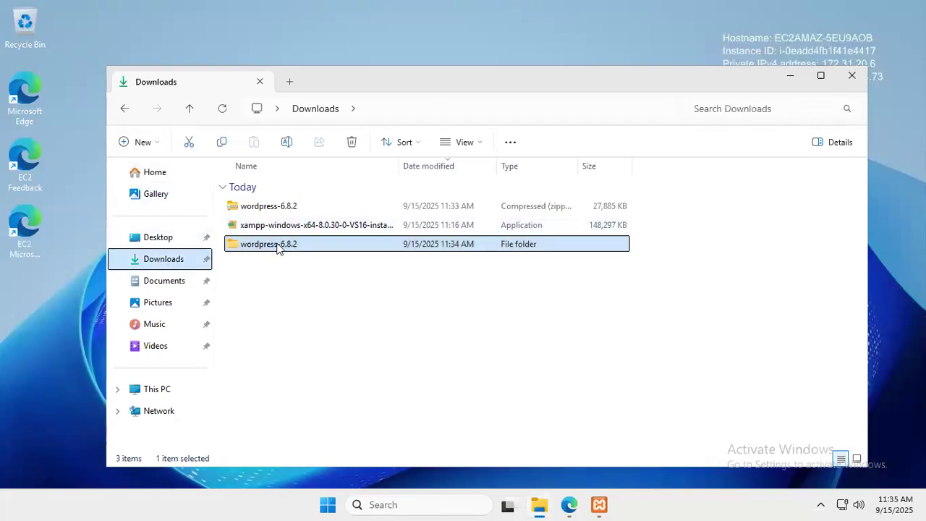
pyautogui.click(288, 208)
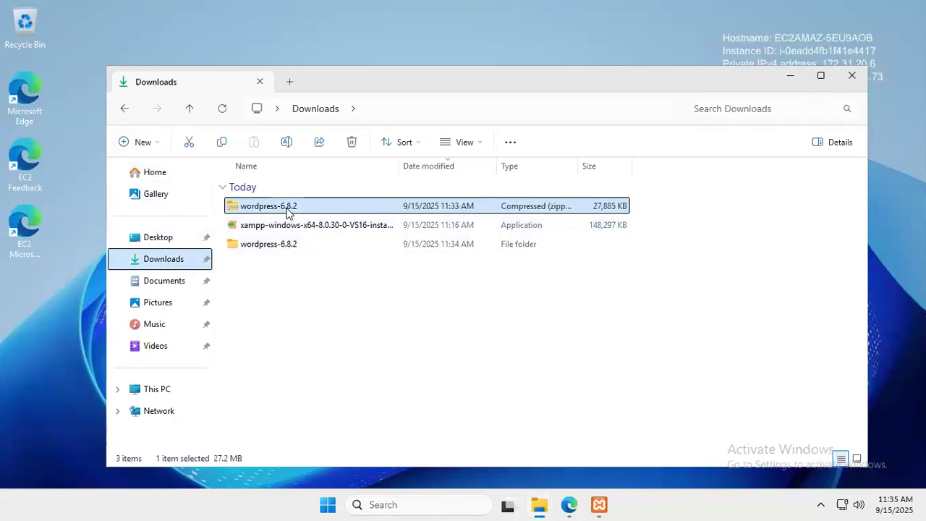
pyautogui.click(304, 248)
pyautogui.doubleClick(305, 248)
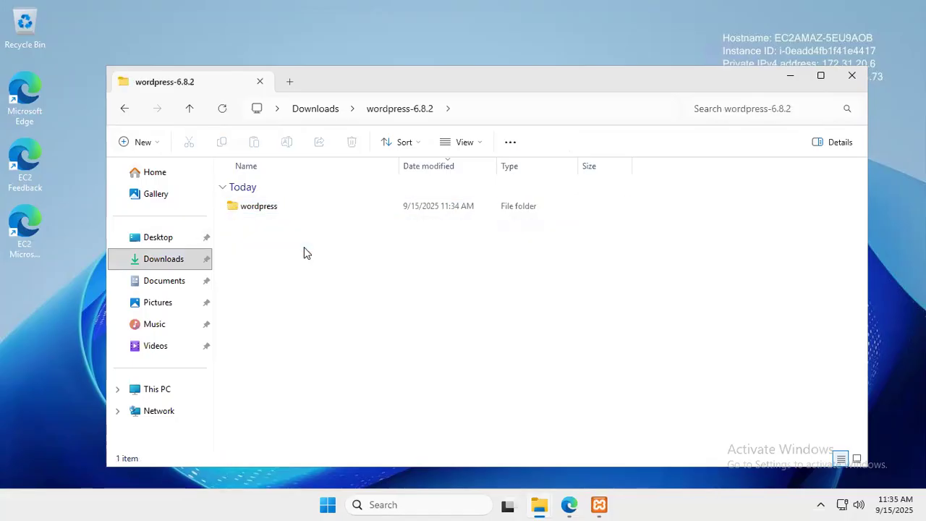
pyautogui.doubleClick(258, 211)
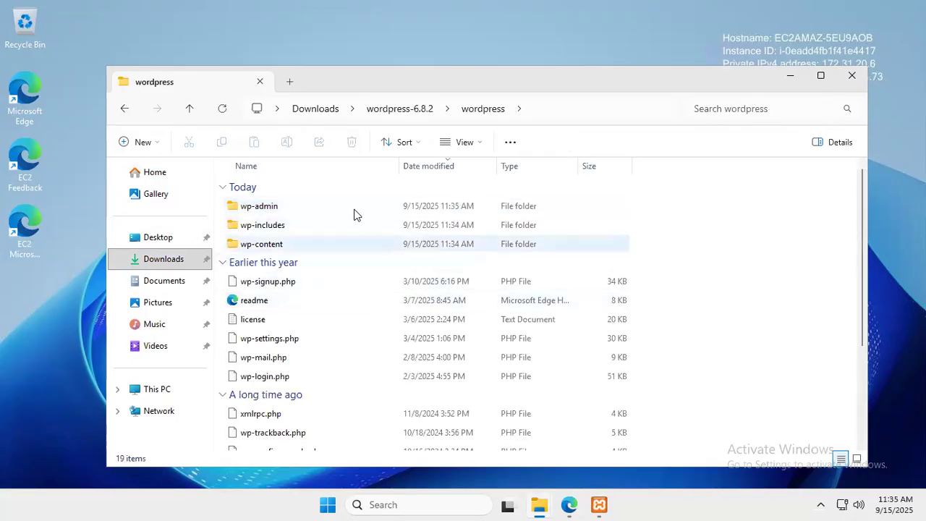
pyautogui.scroll(-3, 463, 296)
pyautogui.scroll(3, 462, 294)
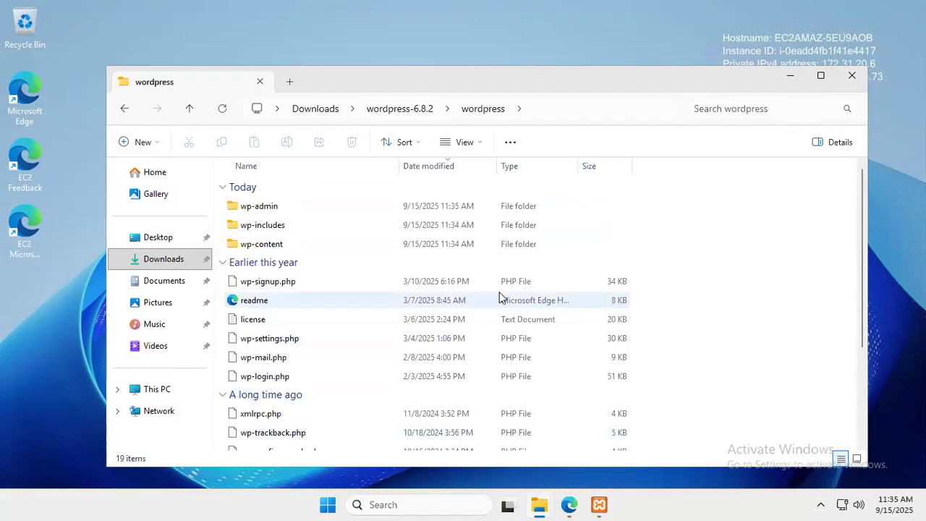
pyautogui.click(599, 504)
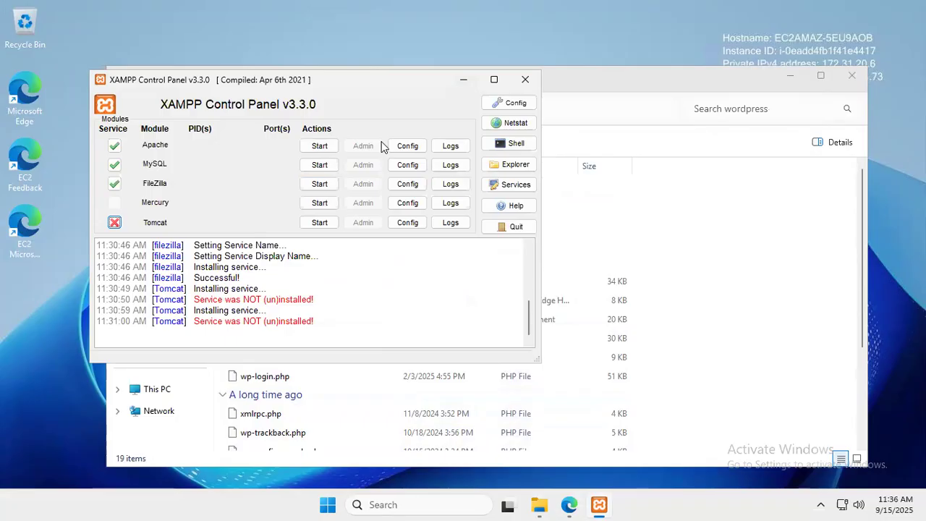
pyautogui.click(471, 75)
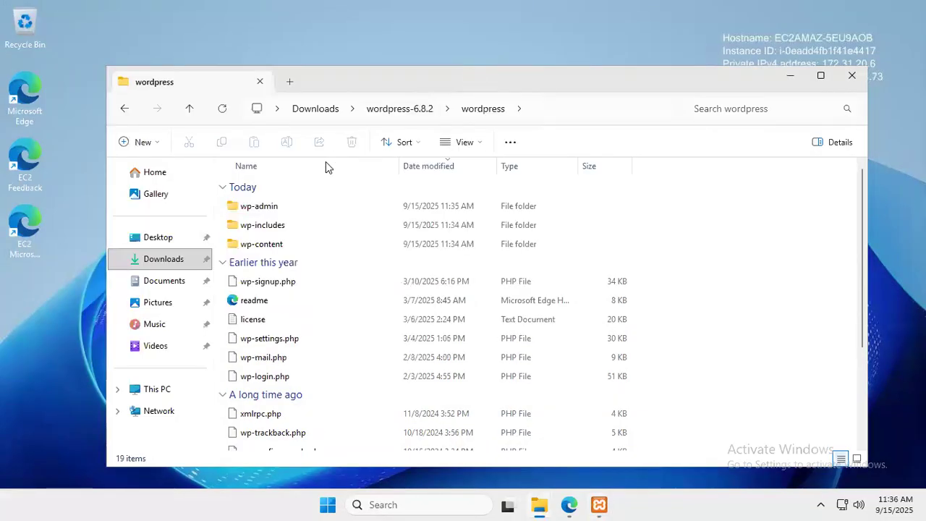
# Browse through This PC and Windows (C:) to the C:\xampp\htdocs folder
pyautogui.click(118, 391)
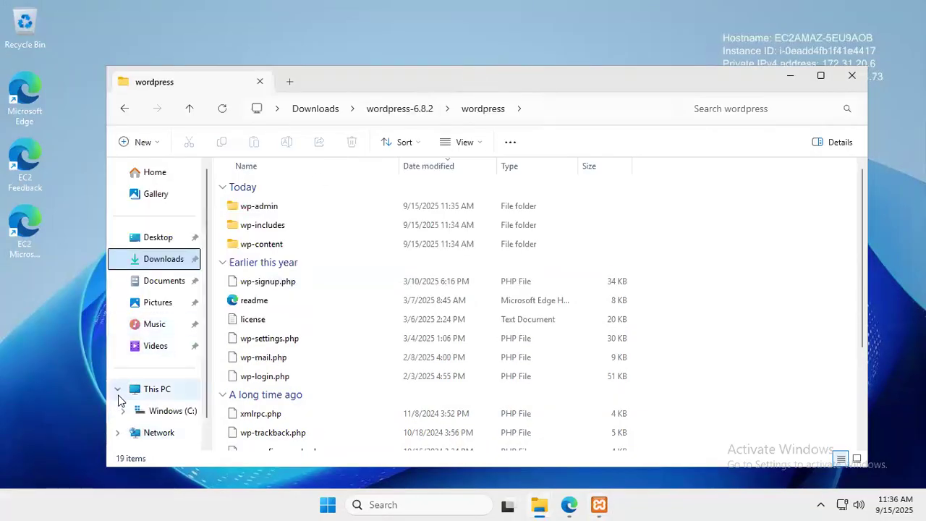
pyautogui.scroll(-1, 174, 362)
pyautogui.click(166, 385)
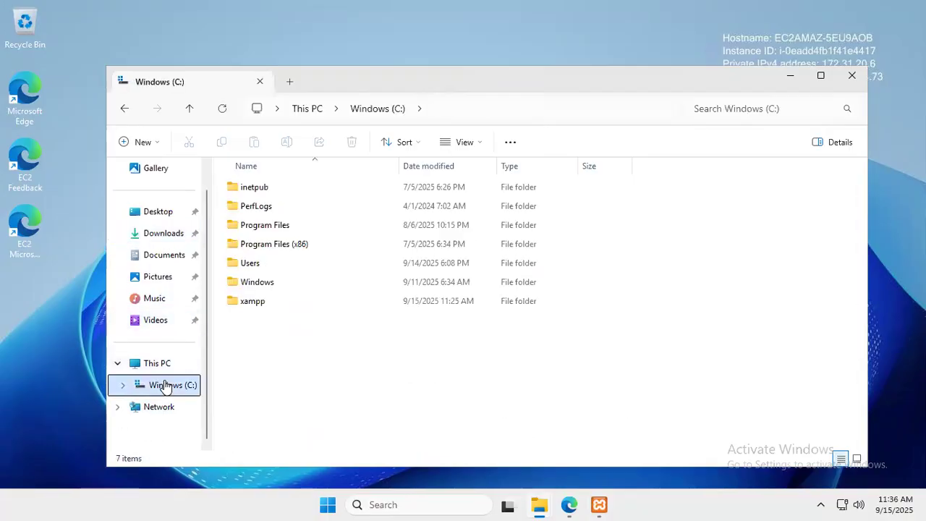
pyautogui.click(260, 309)
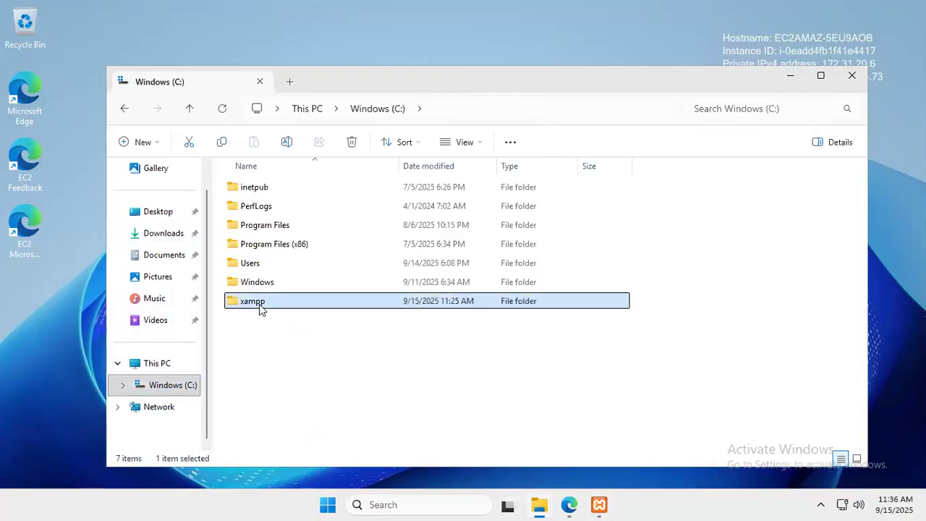
pyautogui.doubleClick(325, 304)
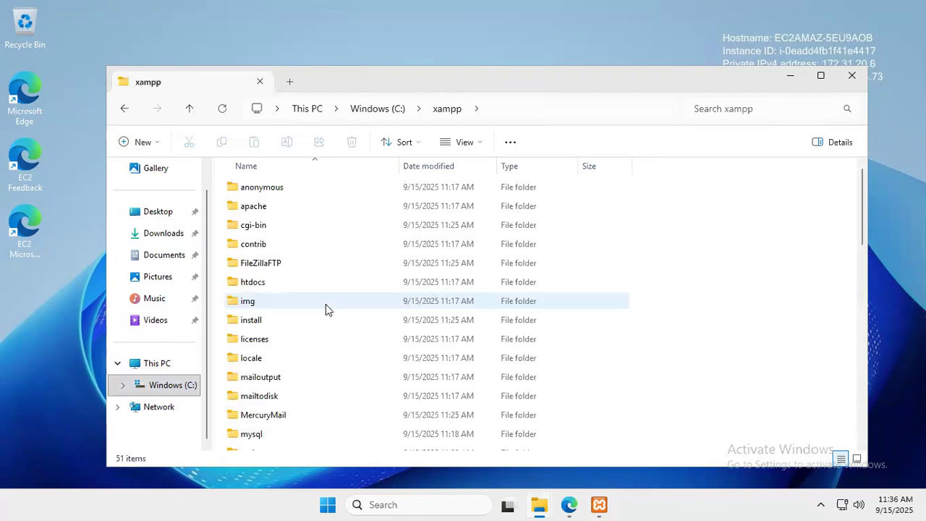
pyautogui.doubleClick(262, 283)
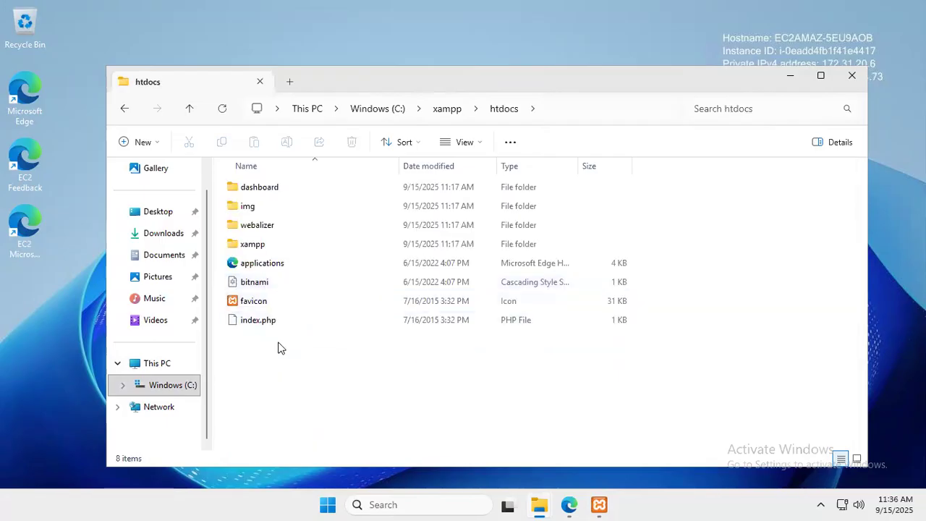
# Select the wordpress folder in Downloads\wordpress-6.8.2 for copying and return to C:\xampp\htdocs
pyautogui.click(167, 235)
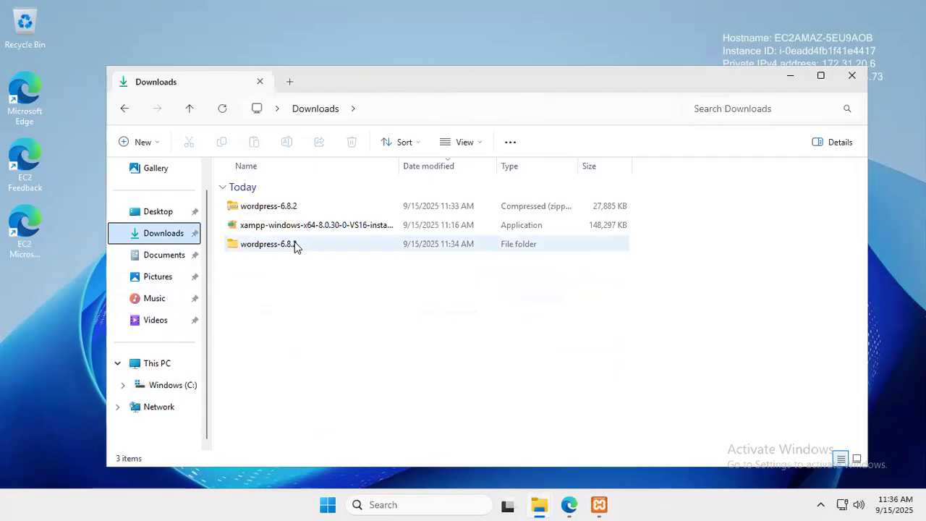
pyautogui.doubleClick(295, 243)
pyautogui.click(294, 211)
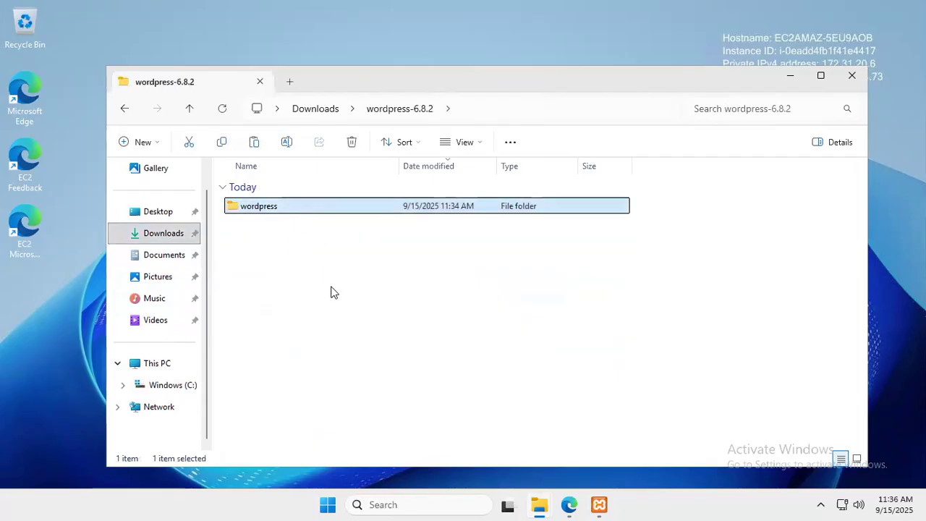
pyautogui.click(152, 388)
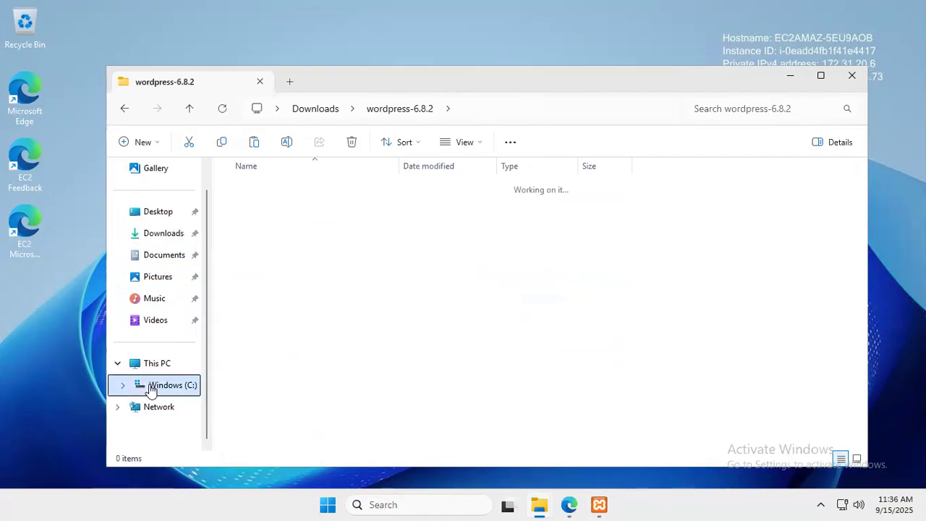
pyautogui.doubleClick(282, 307)
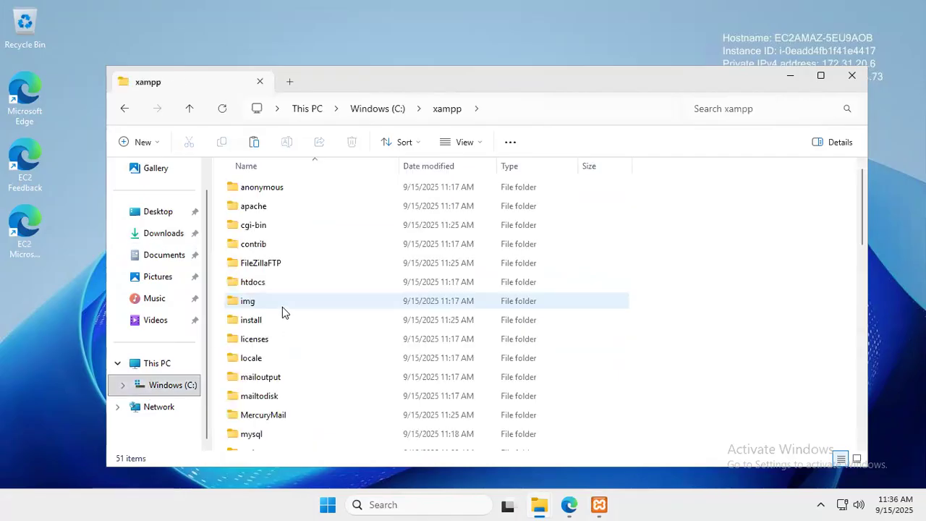
pyautogui.doubleClick(259, 285)
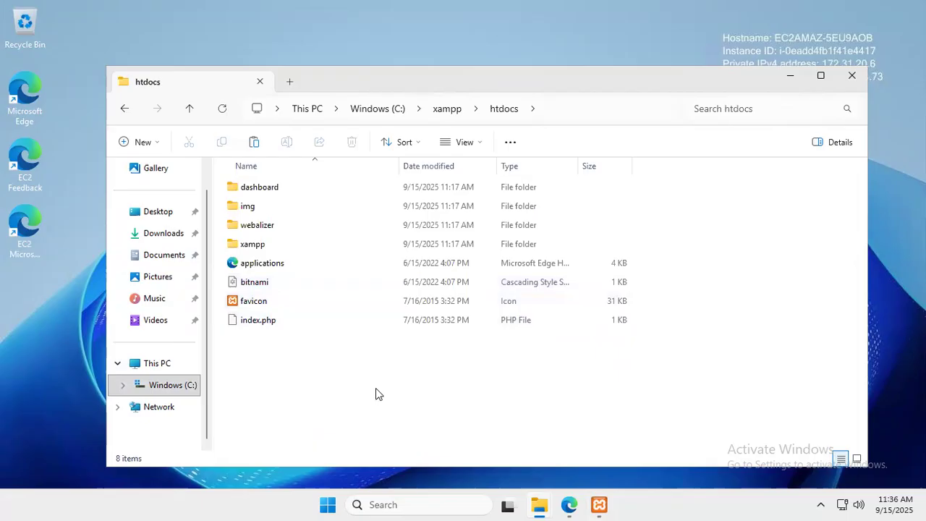
# Paste the wordpress folder into C:\xampp\htdocs and open it to check its 19 items
pyautogui.rightClick(380, 379)
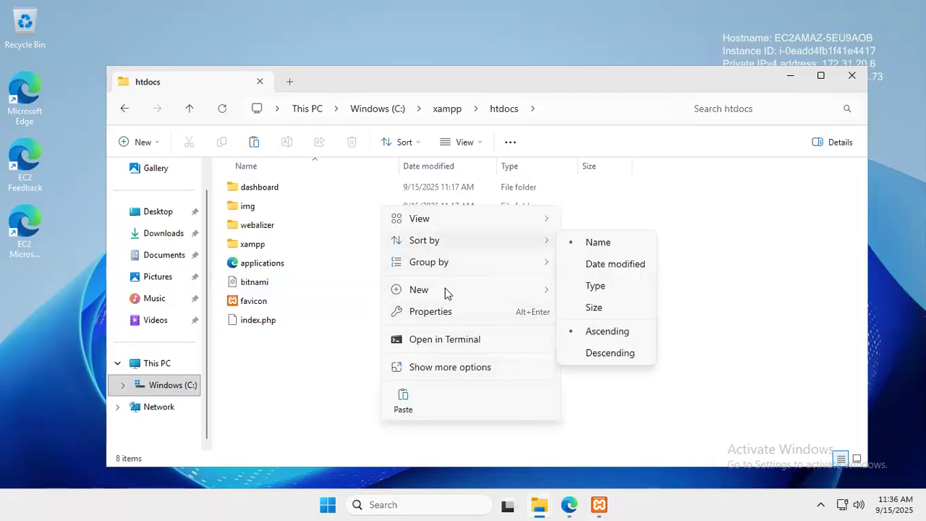
pyautogui.click(404, 409)
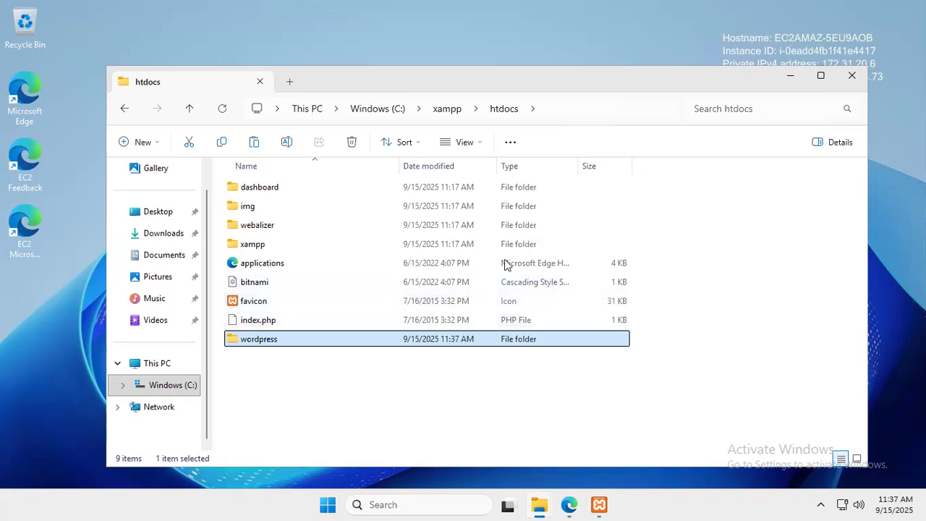
pyautogui.doubleClick(360, 342)
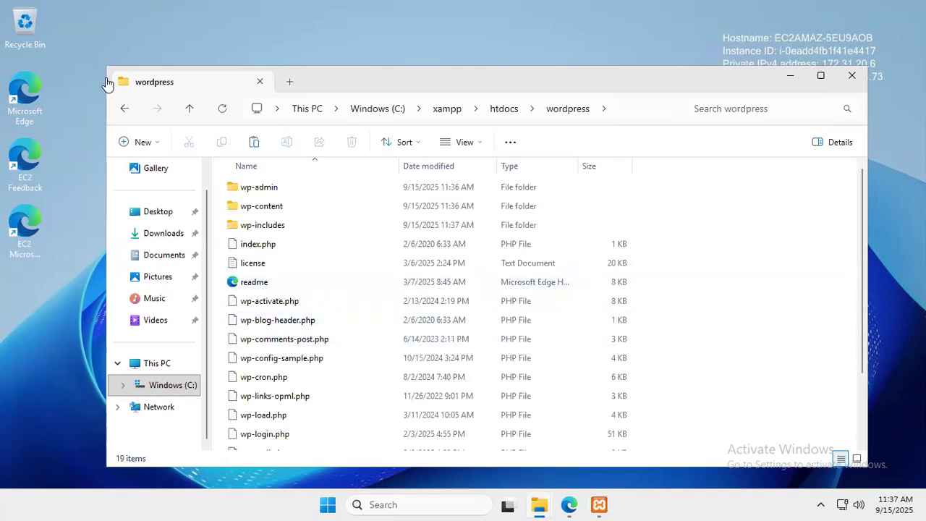
pyautogui.click(123, 108)
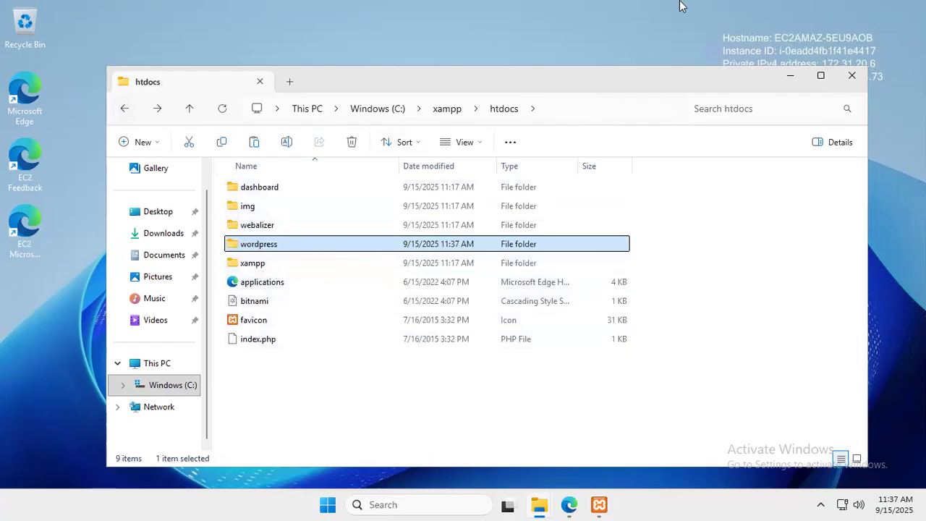
pyautogui.click(598, 8)
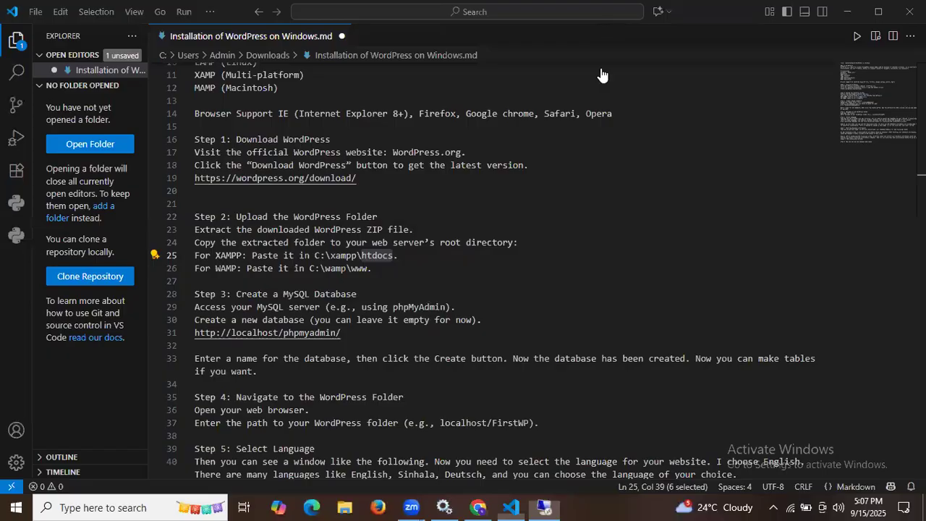
pyautogui.scroll(-2, 399, 254)
pyautogui.click(234, 225)
pyautogui.moveTo(234, 225); pyautogui.dragTo(364, 225)
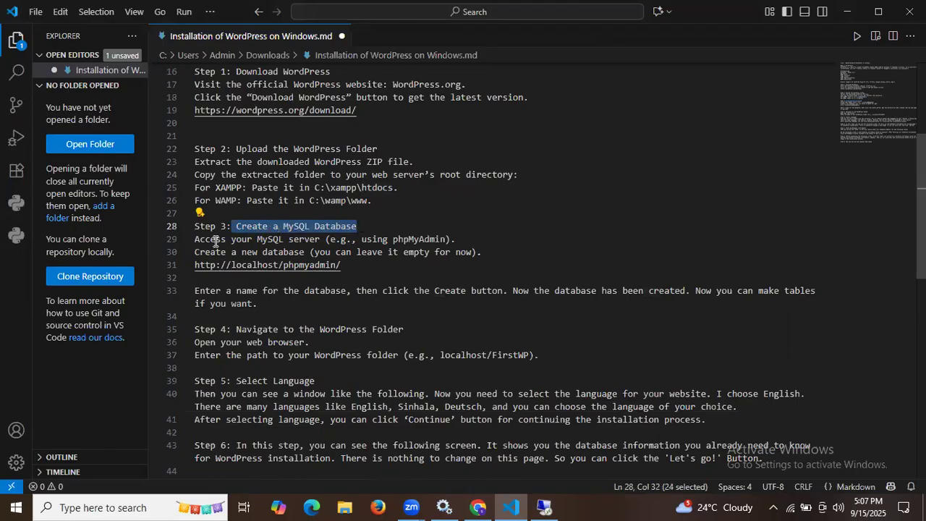
pyautogui.moveTo(231, 239); pyautogui.dragTo(447, 239)
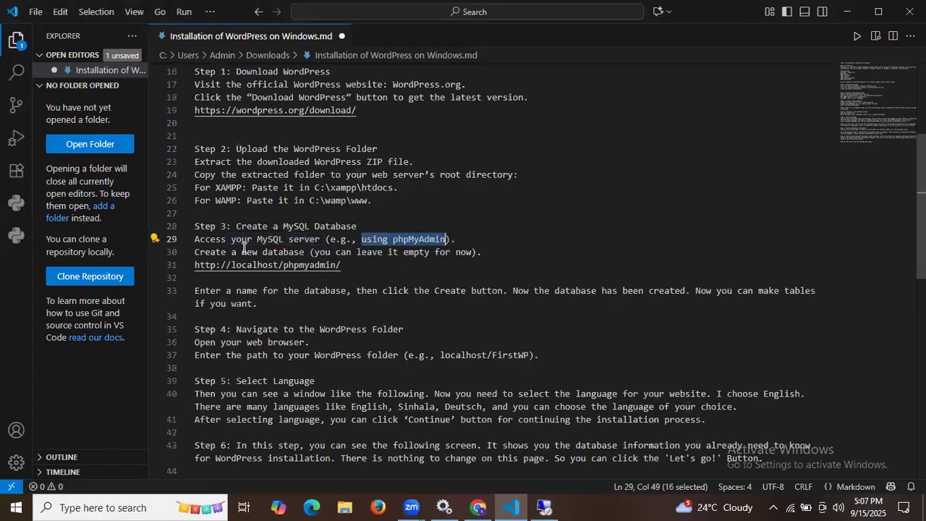
pyautogui.moveTo(241, 252); pyautogui.dragTo(445, 251)
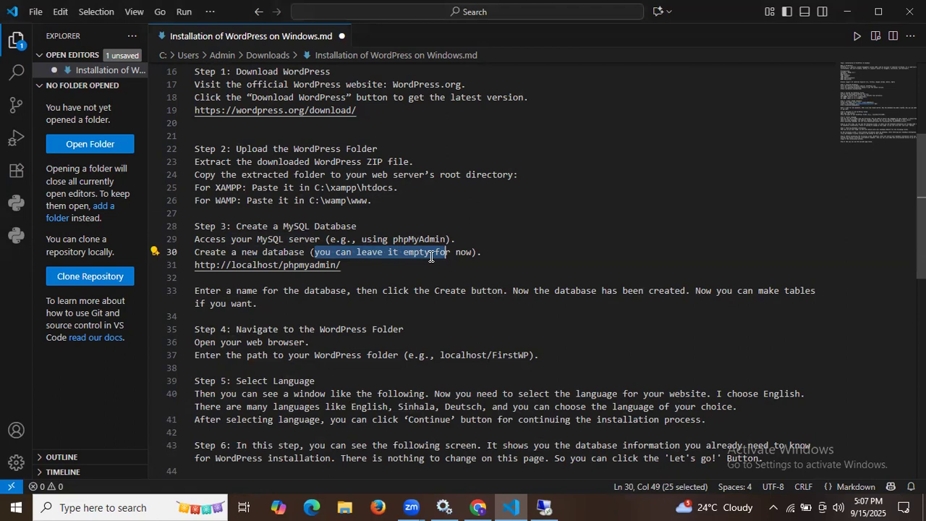
pyautogui.tripleClick(303, 265)
pyautogui.hotkey('ctrl', 'c')
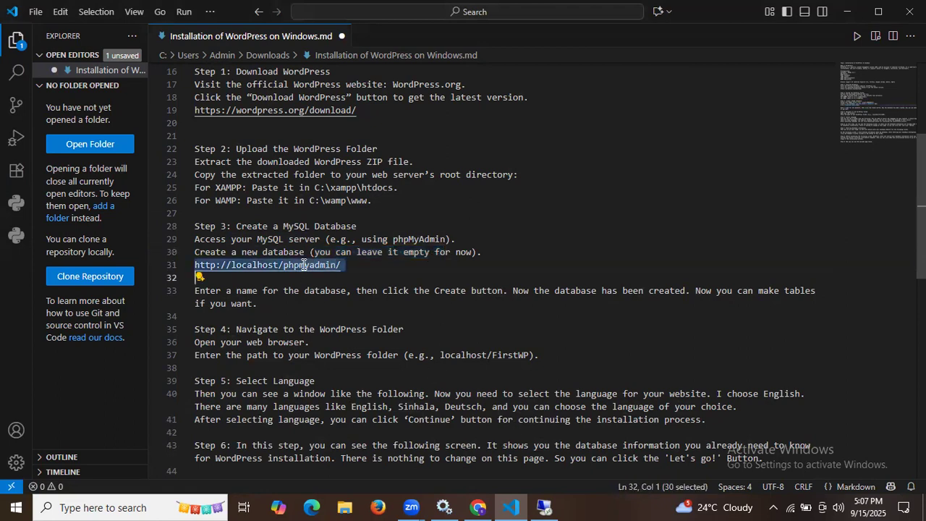
# Return to the remote desktop and bring Microsoft Edge to the front
pyautogui.click(544, 507)
pyautogui.click(599, 504)
pyautogui.click(570, 505)
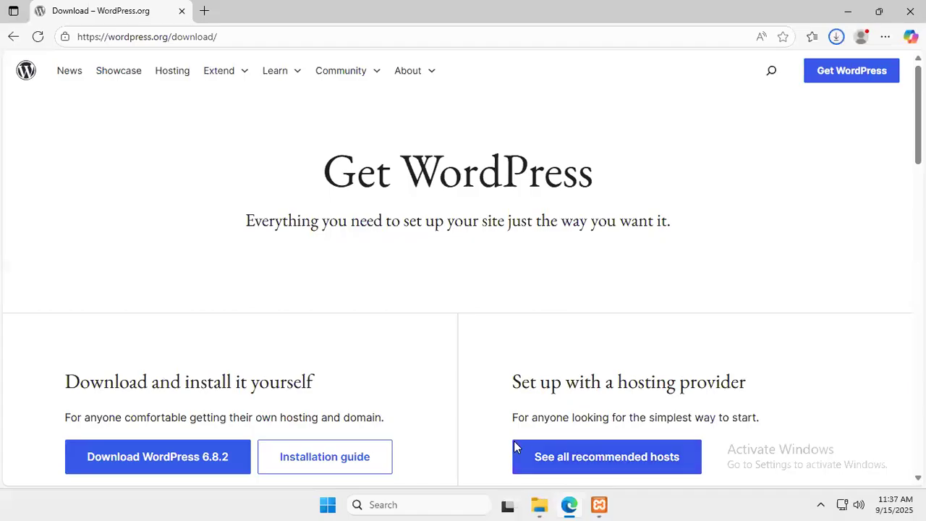
pyautogui.click(204, 11)
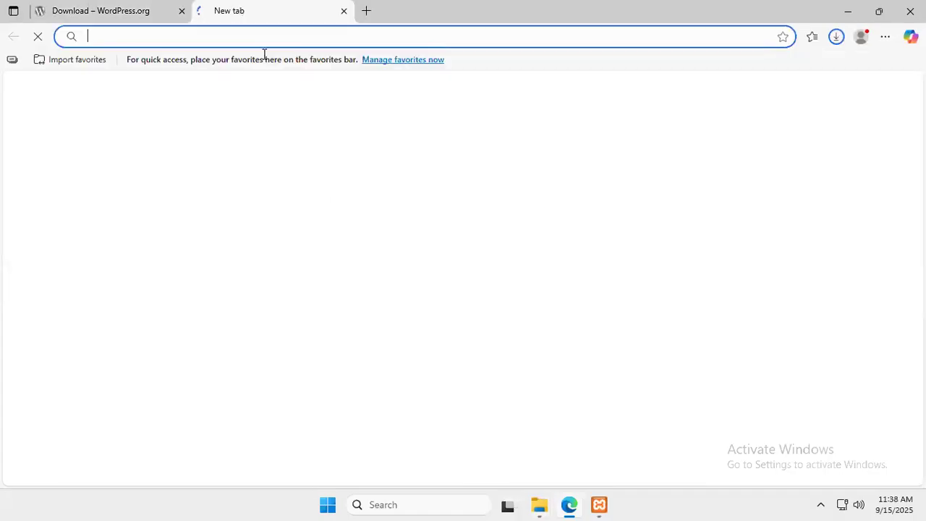
pyautogui.hotkey('ctrl', 'v')
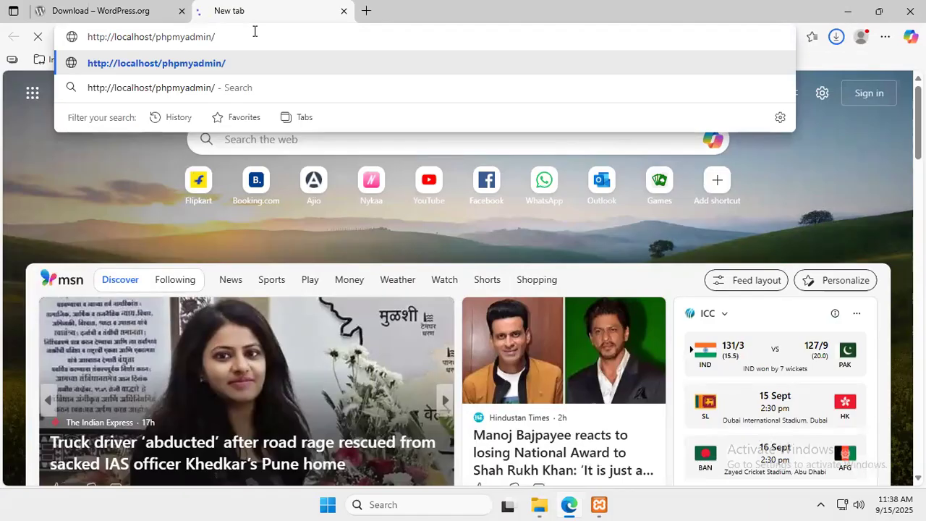
pyautogui.press('Return')
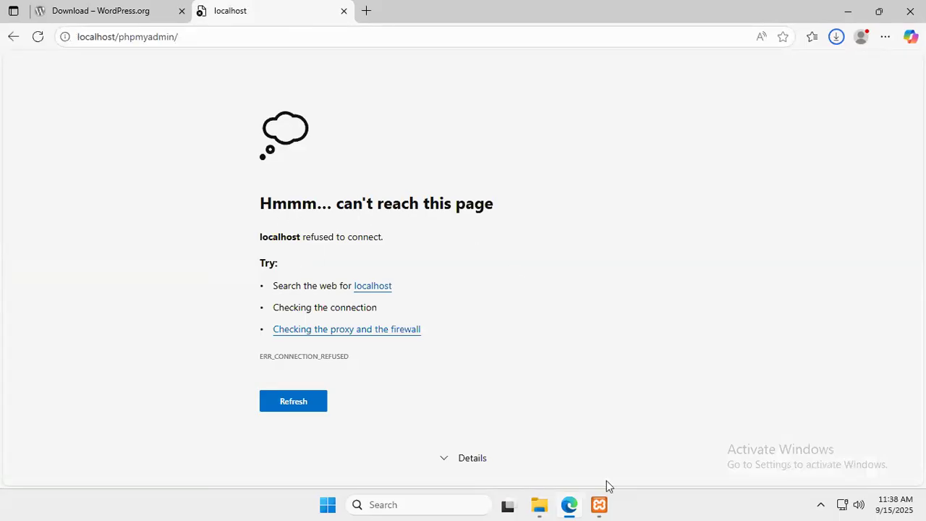
# Start the Apache and MySQL services in the XAMPP Control Panel, then recheck the browser
pyautogui.click(599, 504)
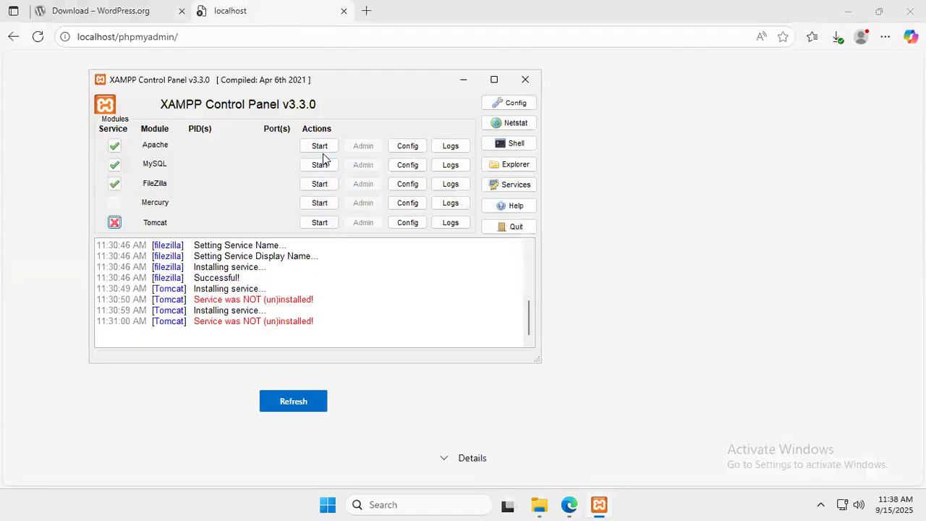
pyautogui.click(320, 148)
pyautogui.click(322, 165)
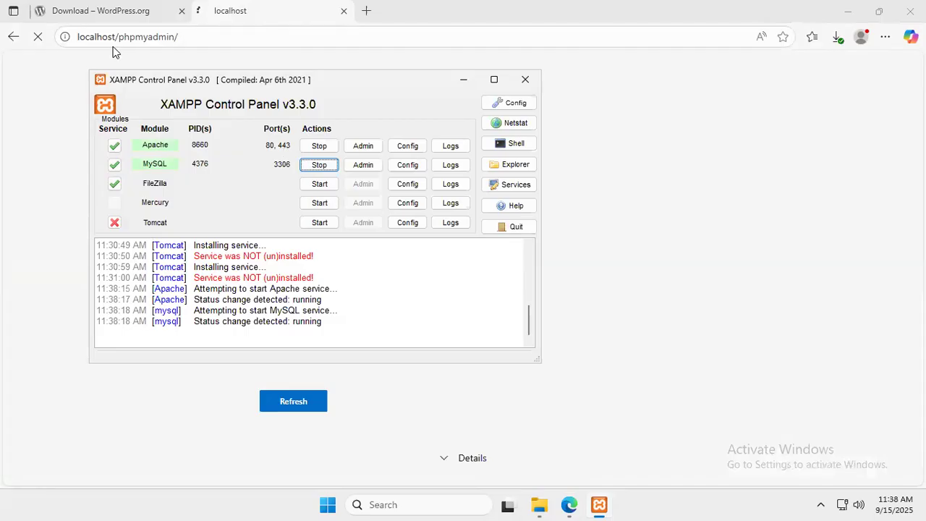
pyautogui.click(42, 73)
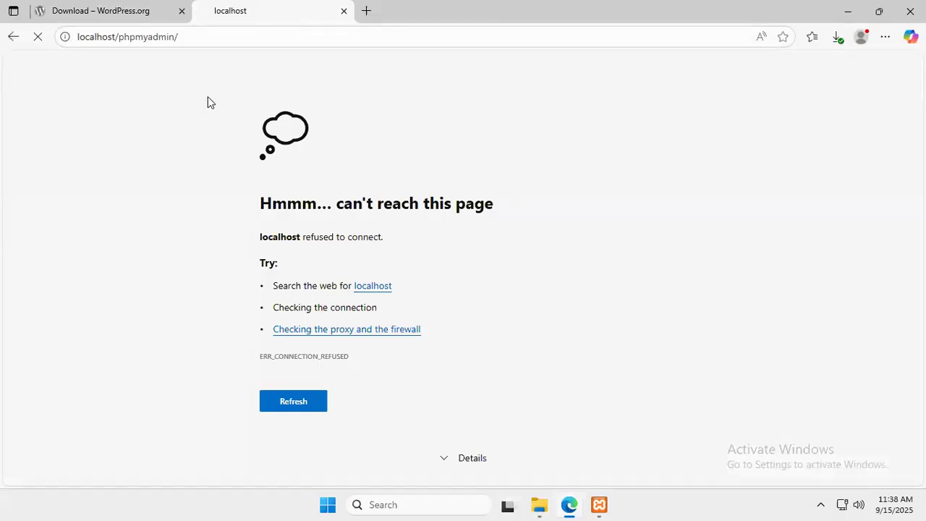
pyautogui.click(598, 504)
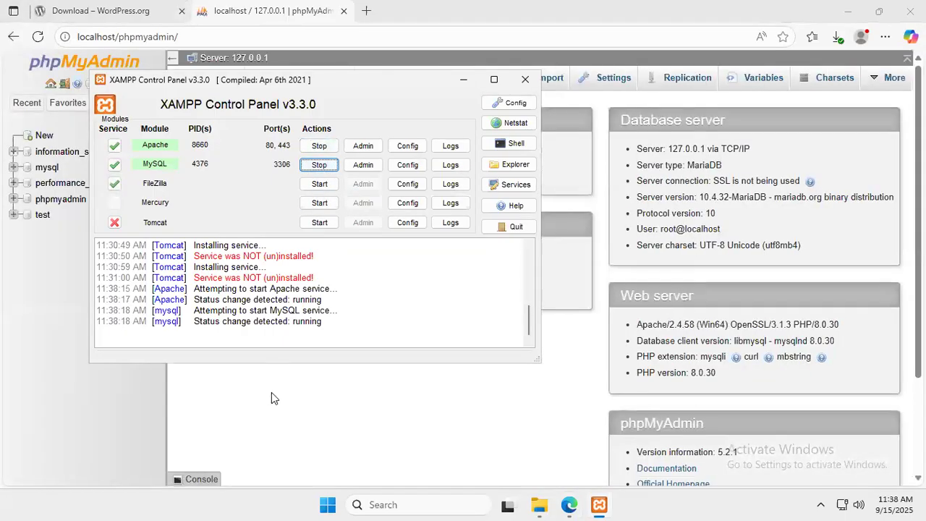
# Create a new phpMyAdmin database named 'sample', then minimise Edge
pyautogui.click(271, 394)
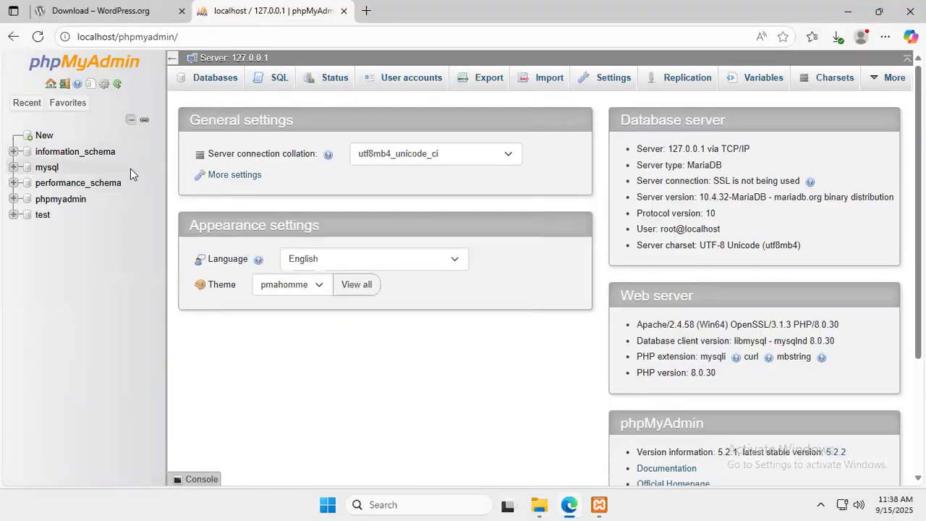
pyautogui.click(44, 138)
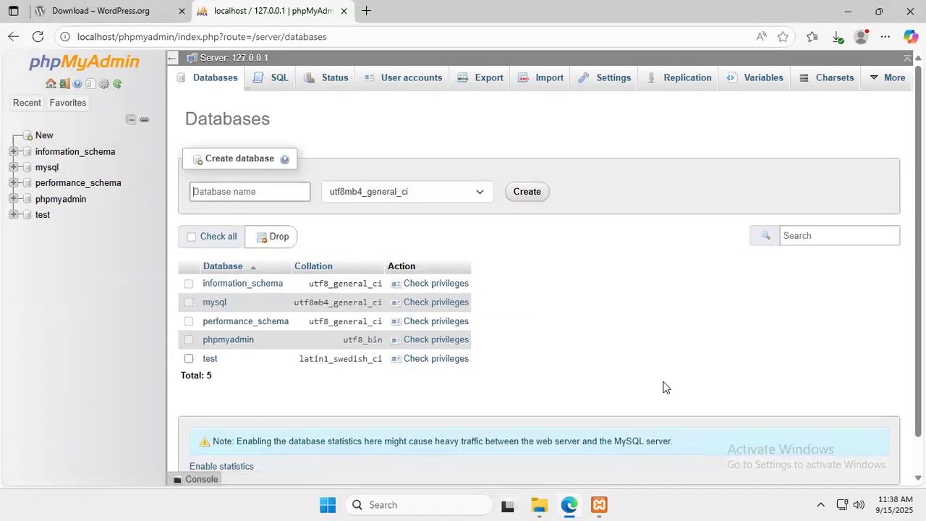
pyautogui.write('sample')
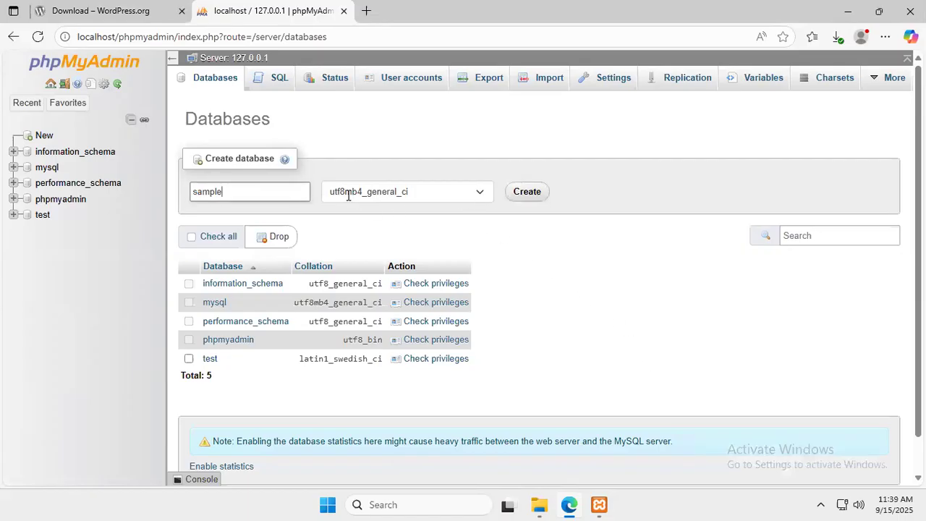
pyautogui.click(538, 197)
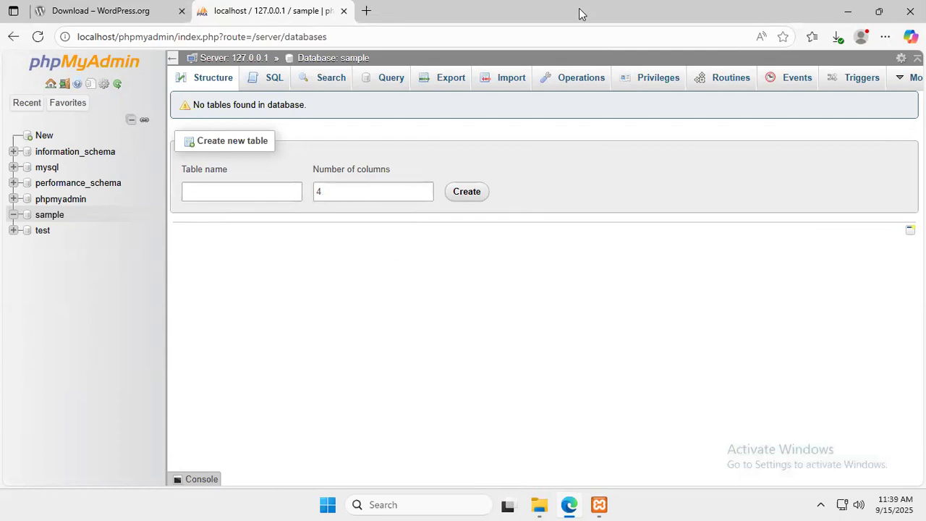
pyautogui.click(847, 14)
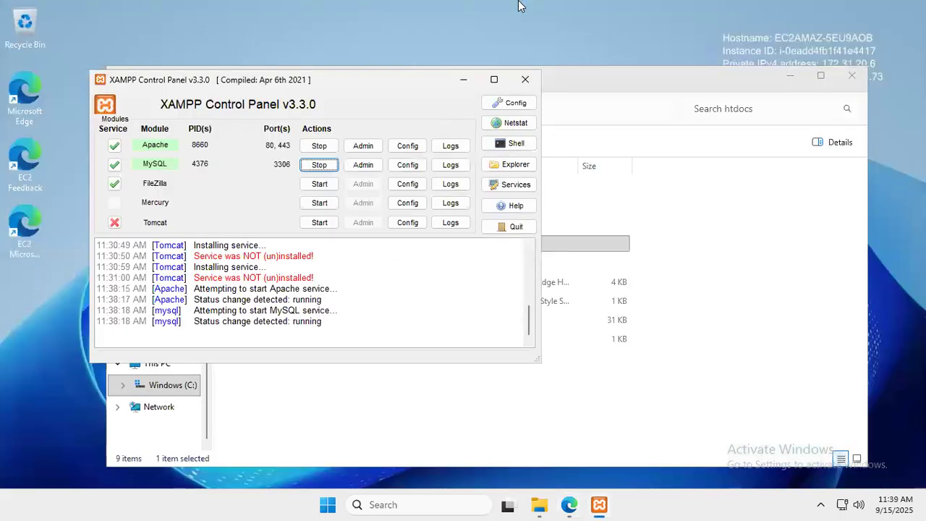
# Scroll the notes to Step 4 and highlight the example address localhost/FirstWP
pyautogui.moveTo(521, 2)
pyautogui.click(603, 11)
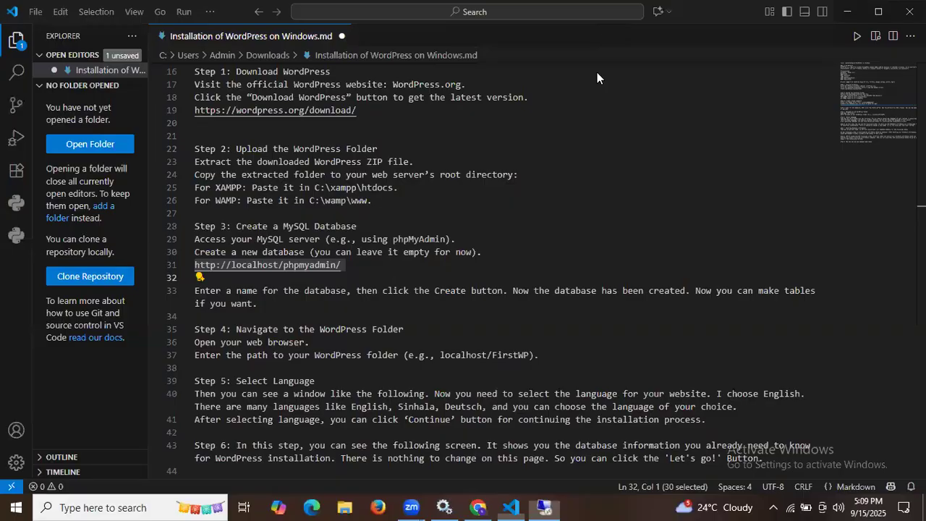
pyautogui.scroll(-2, 343, 359)
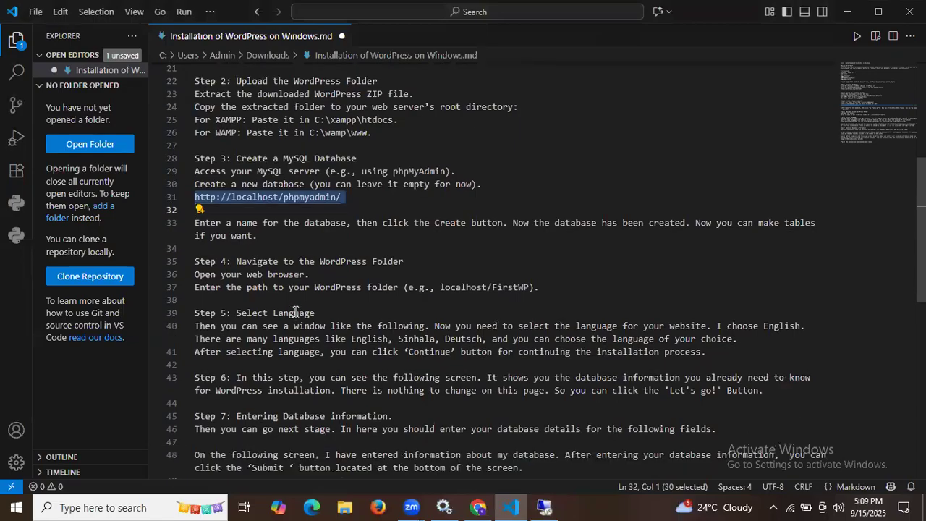
pyautogui.scroll(-1, 295, 311)
pyautogui.moveTo(236, 227); pyautogui.dragTo(409, 225)
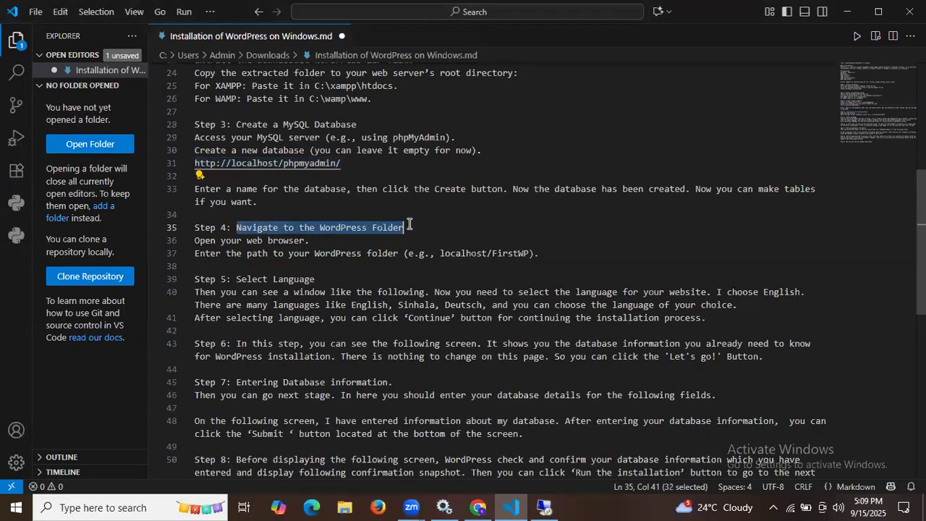
pyautogui.click(221, 242)
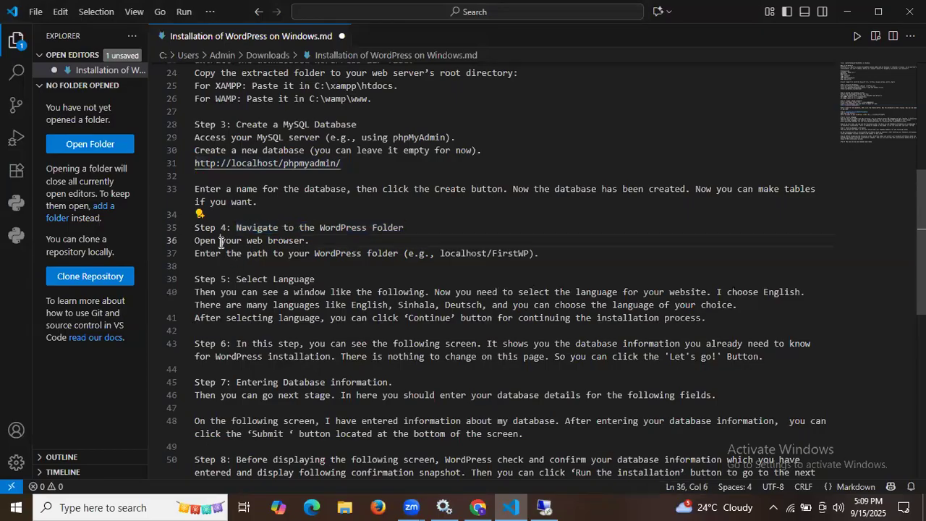
pyautogui.moveTo(221, 242); pyautogui.dragTo(311, 241)
pyautogui.moveTo(225, 255); pyautogui.dragTo(399, 254)
pyautogui.click(439, 255)
pyautogui.moveTo(478, 254); pyautogui.dragTo(532, 255)
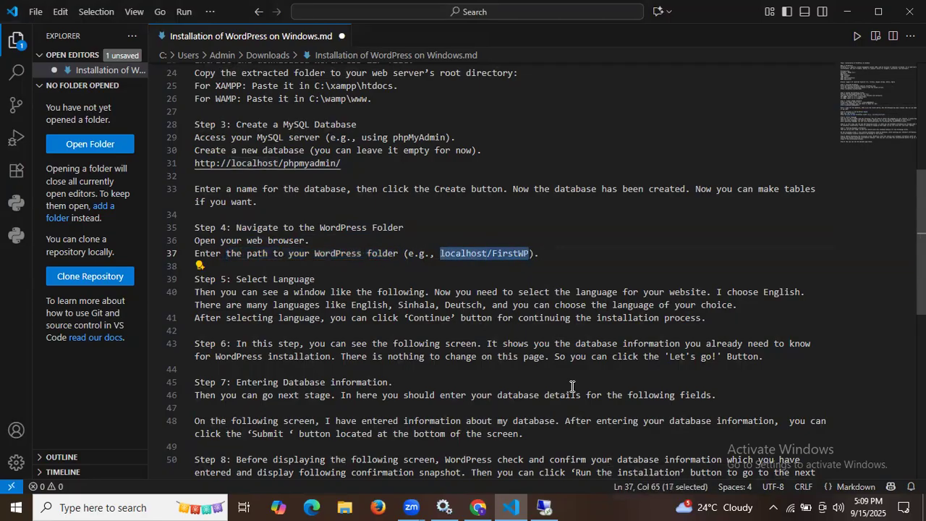
pyautogui.click(544, 506)
# Check the wordpress folder in C:\xampp\htdocs, then return to Edge
pyautogui.moveTo(540, 504)
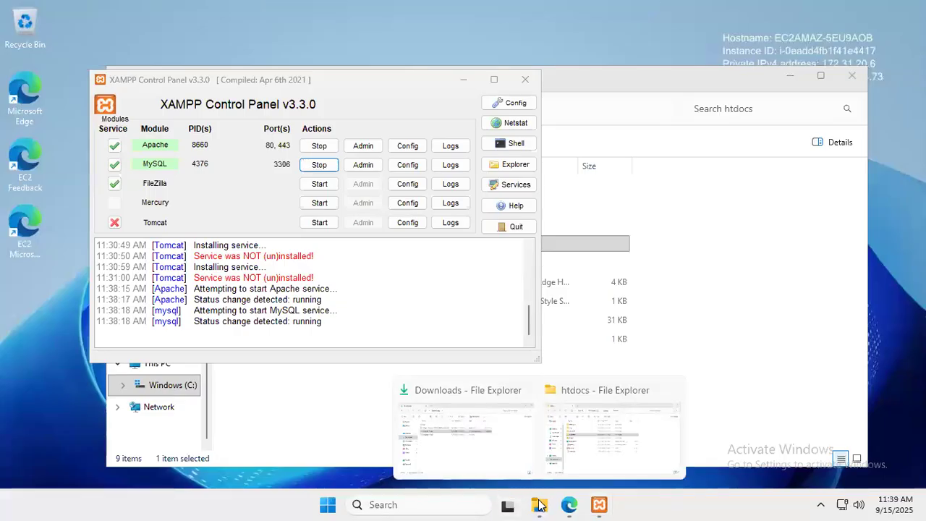
pyautogui.click(646, 440)
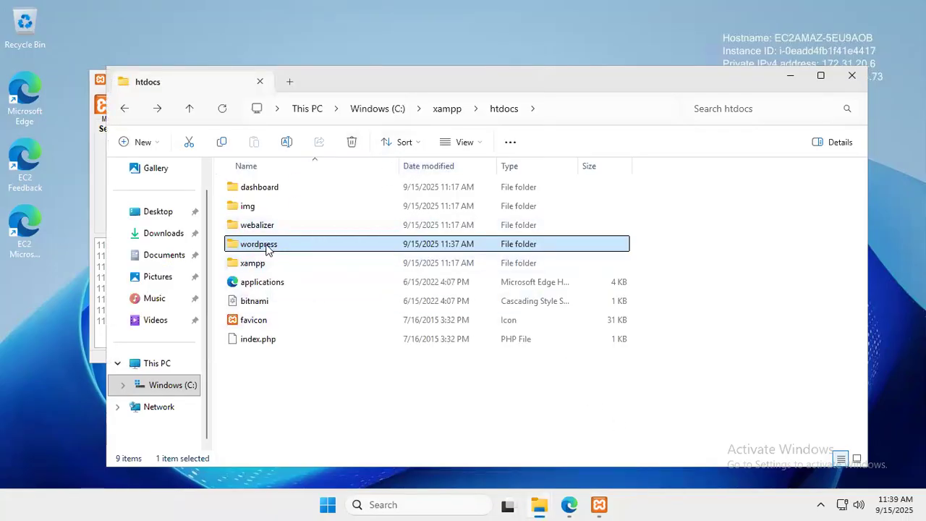
pyautogui.click(572, 501)
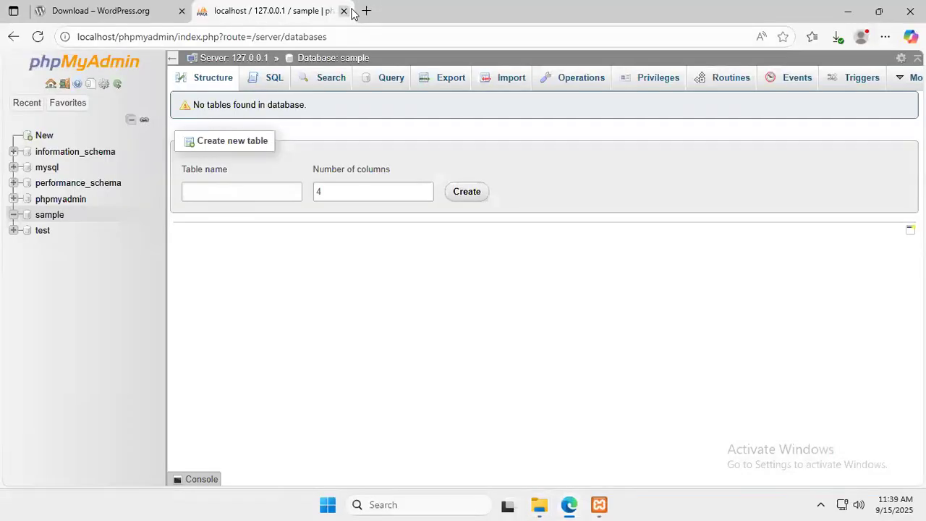
# Load localhost/wordpress in a new tab to reach the WordPress setup language page
pyautogui.click(364, 10)
pyautogui.write('localhost/FirstWP')
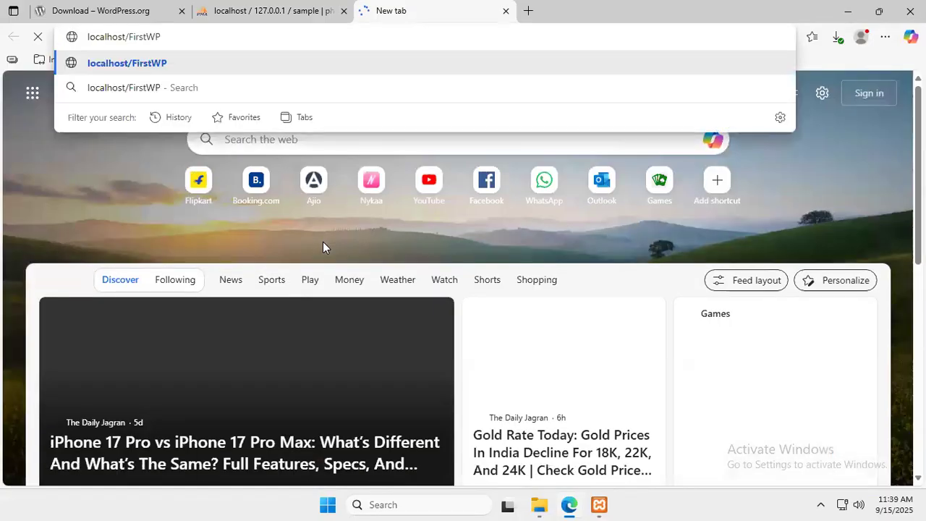
pyautogui.press('BackSpace')
pyautogui.press('BackSpace')
pyautogui.press('BackSpace')
pyautogui.press('BackSpace')
pyautogui.press('BackSpace')
pyautogui.press('BackSpace')
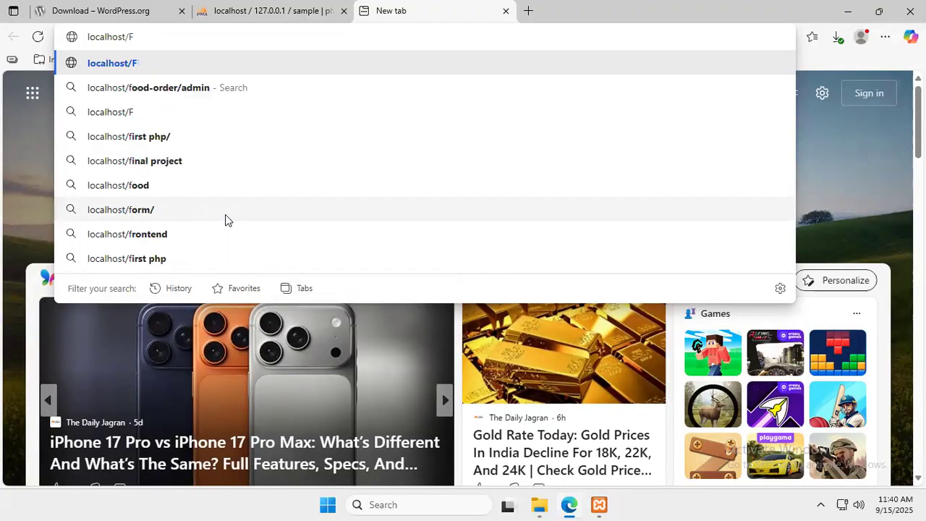
pyautogui.press('BackSpace')
pyautogui.write('wor')
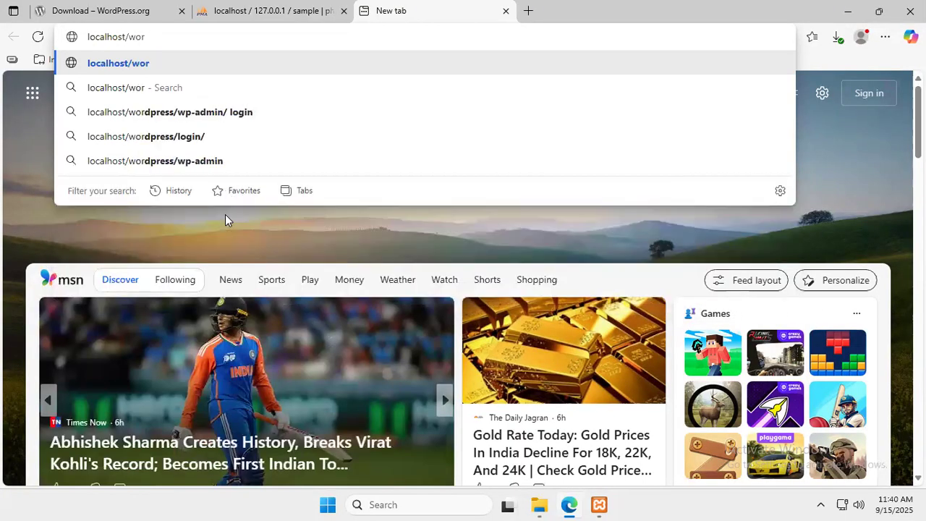
pyautogui.write('dpress')
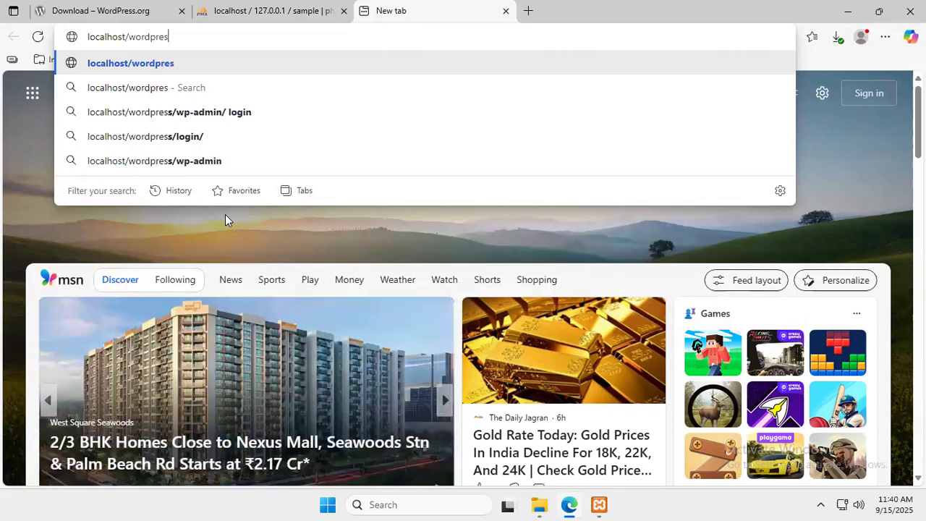
pyautogui.press('Return')
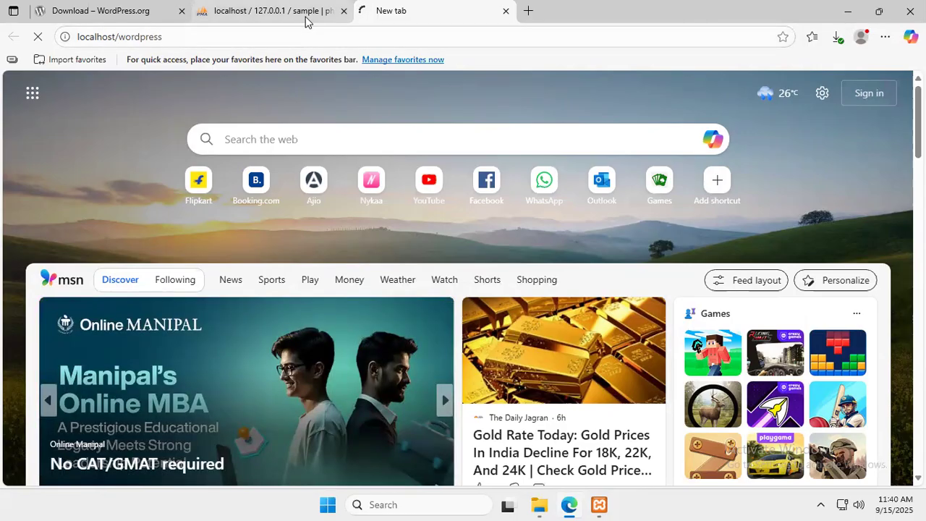
pyautogui.click(305, 17)
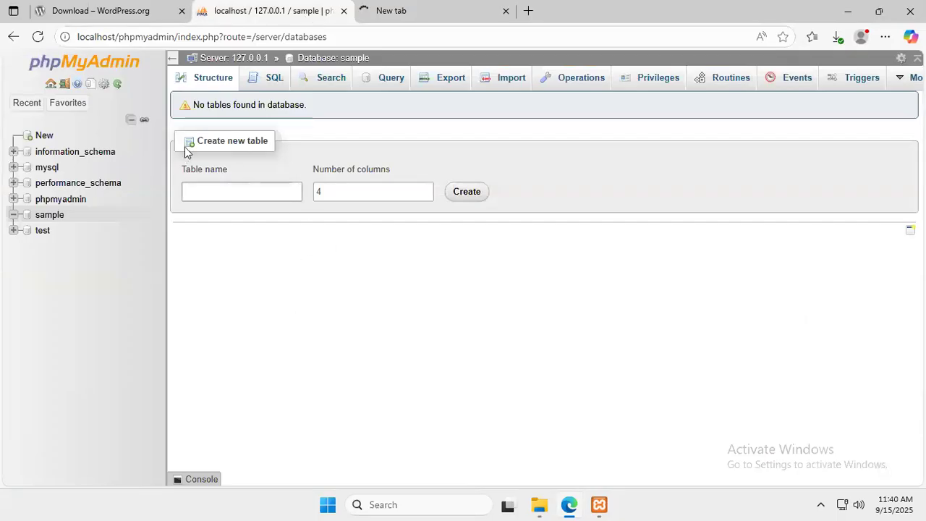
pyautogui.click(412, 9)
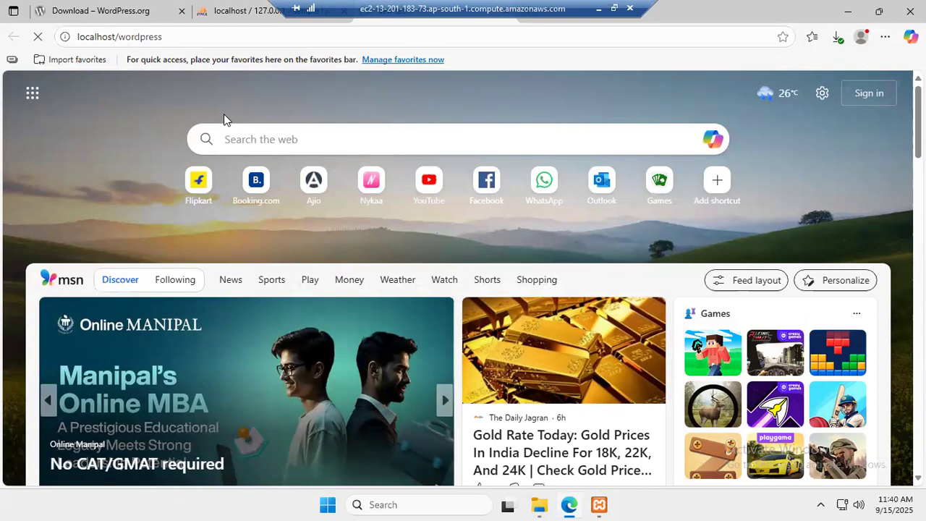
pyautogui.scroll(-3, 224, 123)
pyautogui.scroll(3, 224, 126)
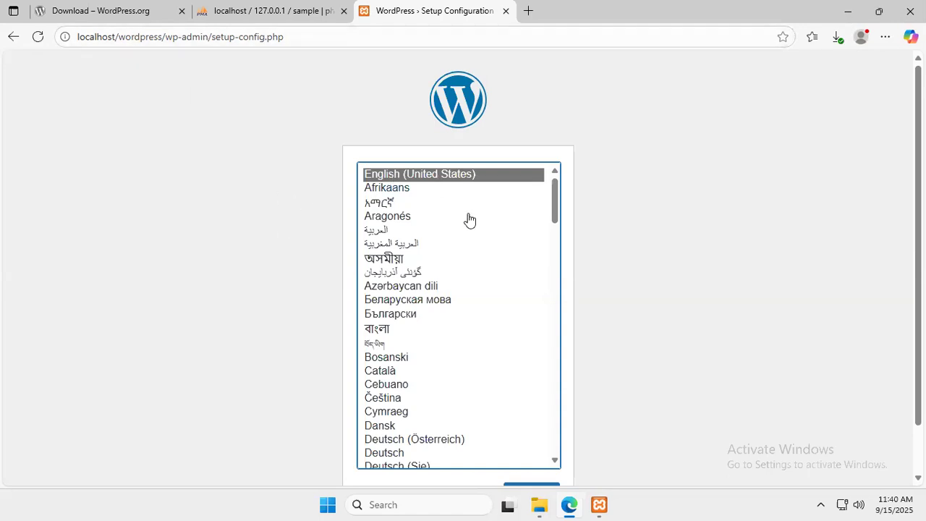
# Keep English (United States) and continue to the welcome page listing required database details
pyautogui.scroll(-4, 470, 219)
pyautogui.scroll(-1, 681, 347)
pyautogui.click(549, 443)
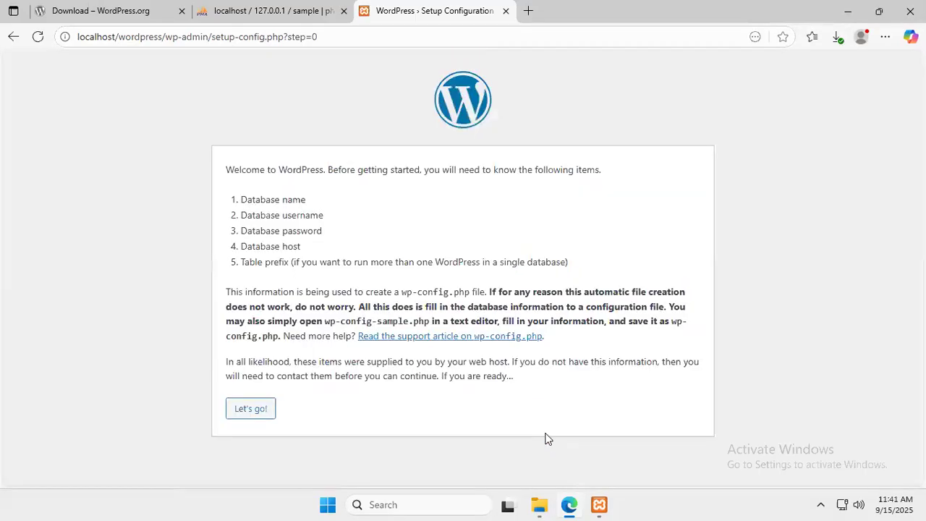
pyautogui.moveTo(226, 170); pyautogui.dragTo(615, 172)
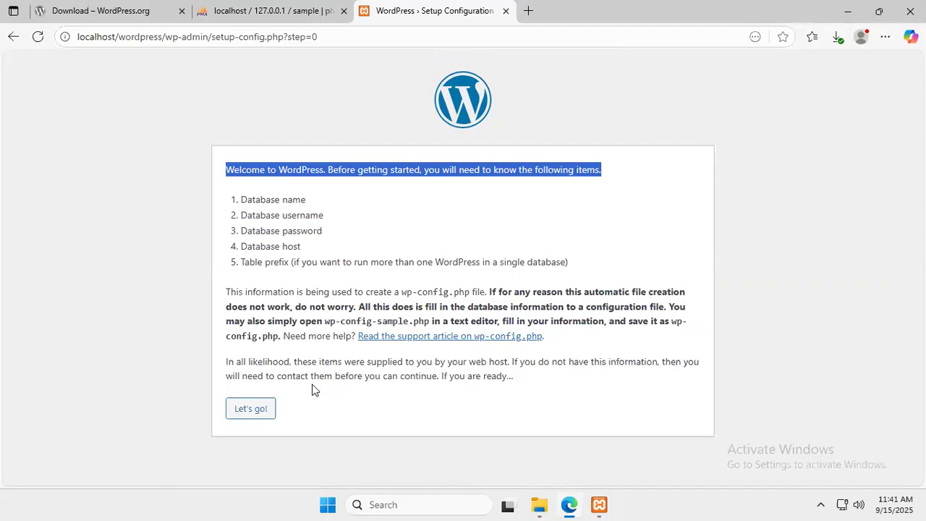
# Open the connection form, choose 'sample' as Database Name and enter username root
pyautogui.click(254, 415)
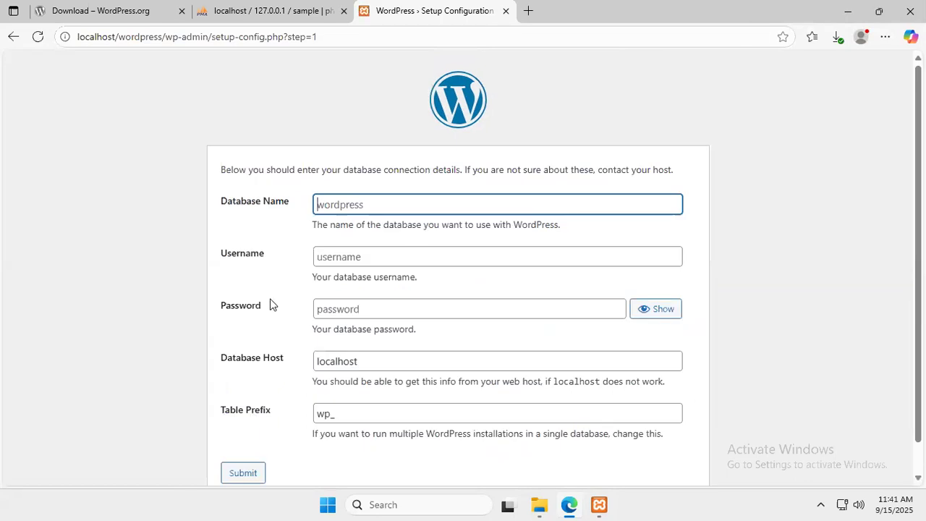
pyautogui.click(335, 204)
pyautogui.click(378, 254)
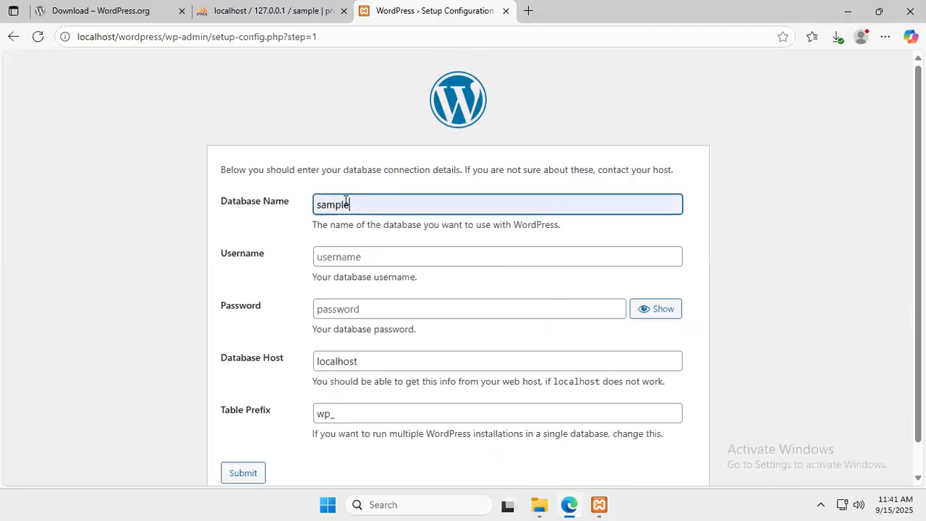
pyautogui.click(290, 16)
pyautogui.click(412, 10)
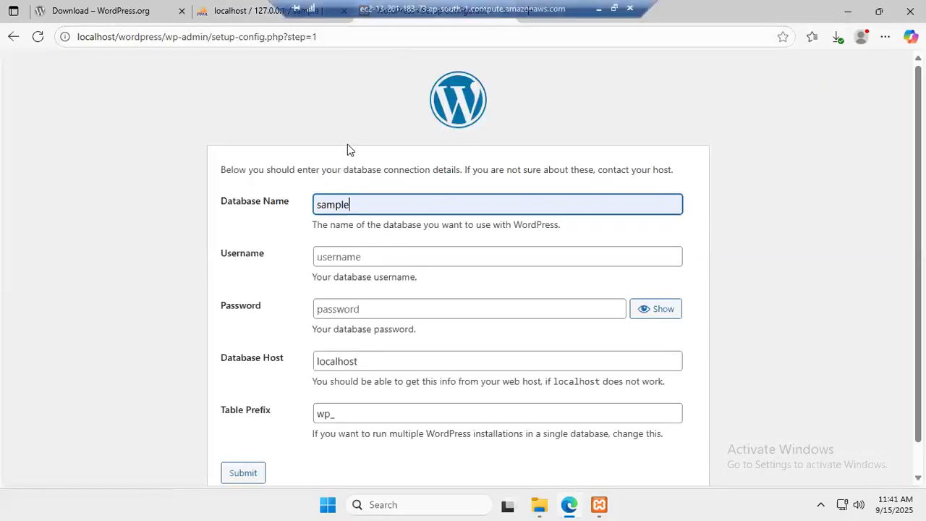
pyautogui.click(360, 261)
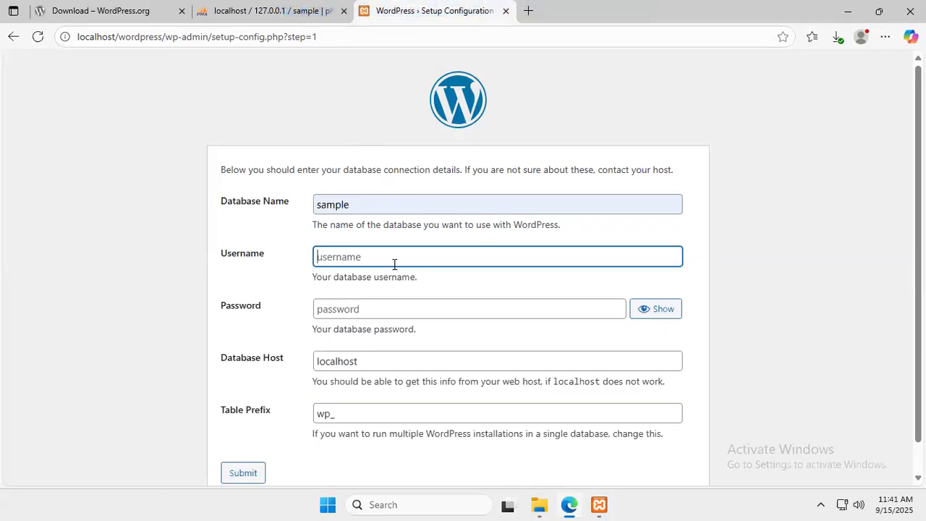
pyautogui.write('root')
# Leave the password empty, keep host localhost and prefix wp_, and submit
pyautogui.click(365, 307)
pyautogui.moveTo(352, 251); pyautogui.dragTo(303, 260)
pyautogui.click(377, 302)
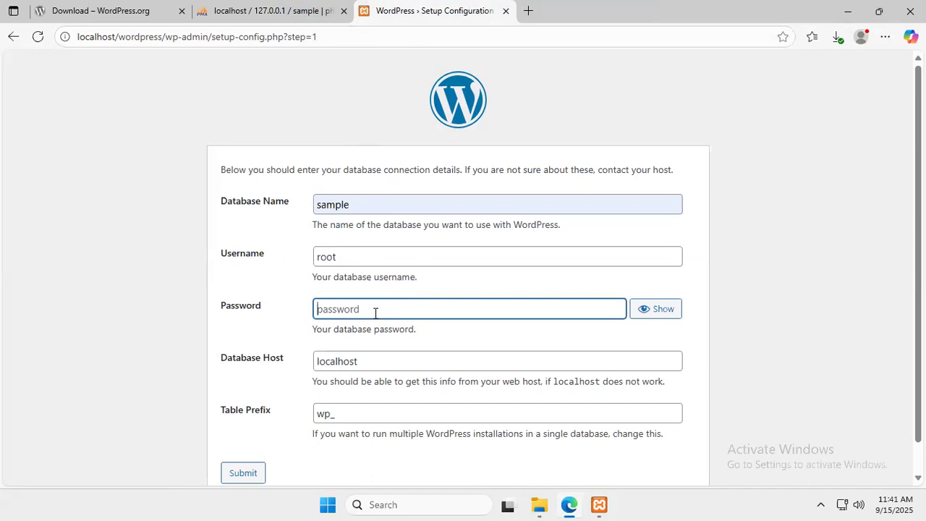
pyautogui.moveTo(366, 259); pyautogui.dragTo(309, 260)
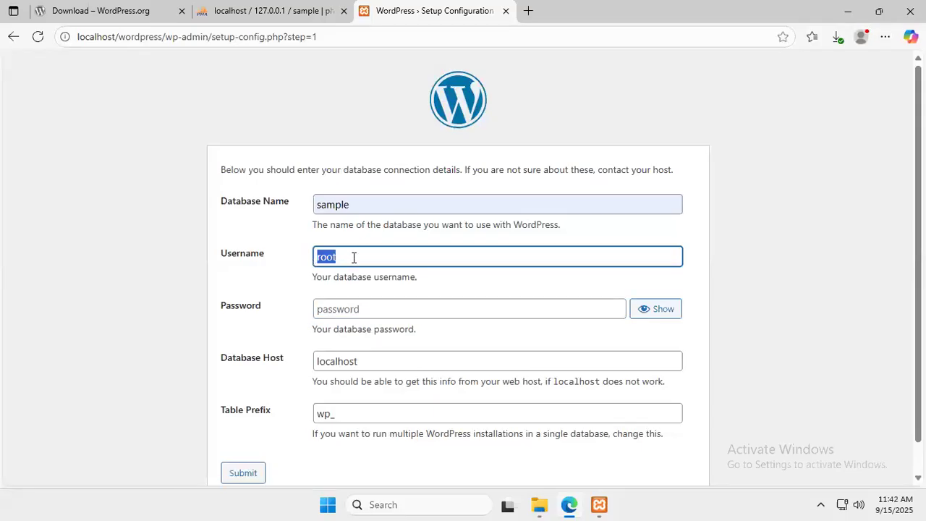
pyautogui.click(350, 311)
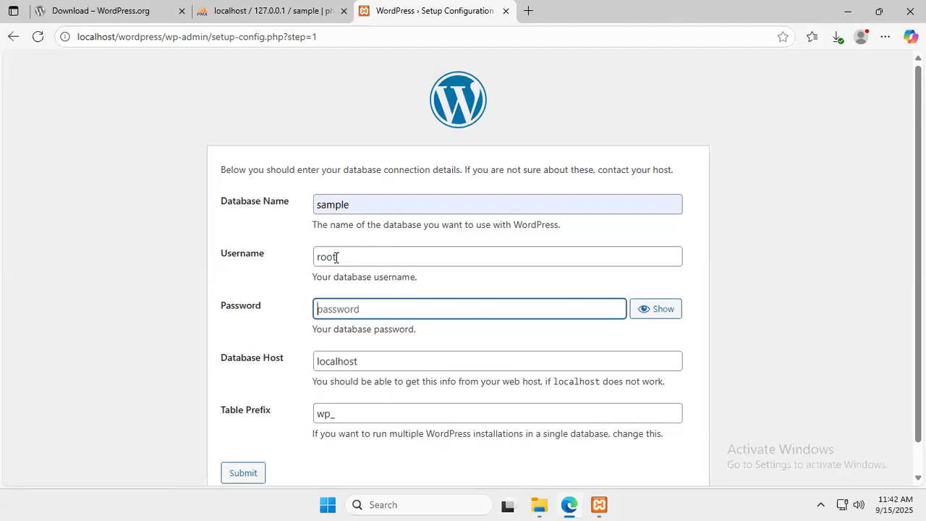
pyautogui.moveTo(336, 258); pyautogui.dragTo(313, 259)
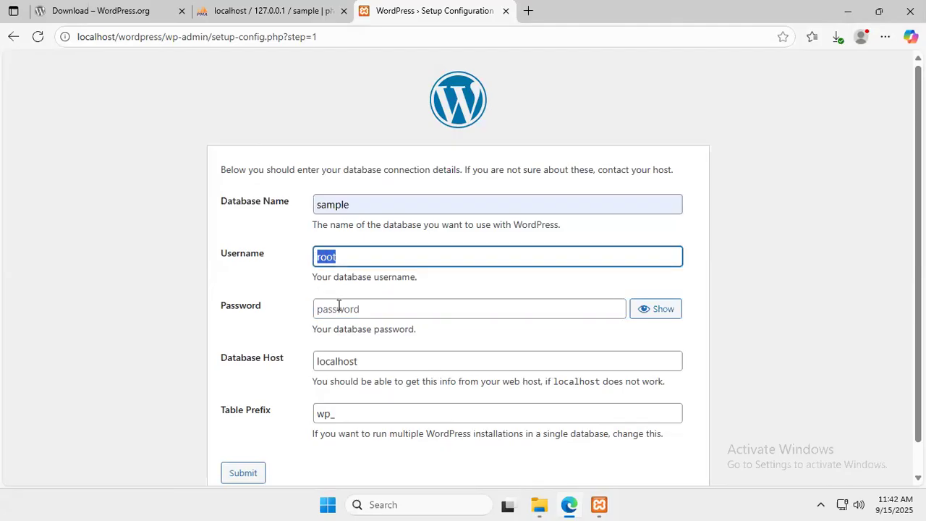
pyautogui.click(362, 309)
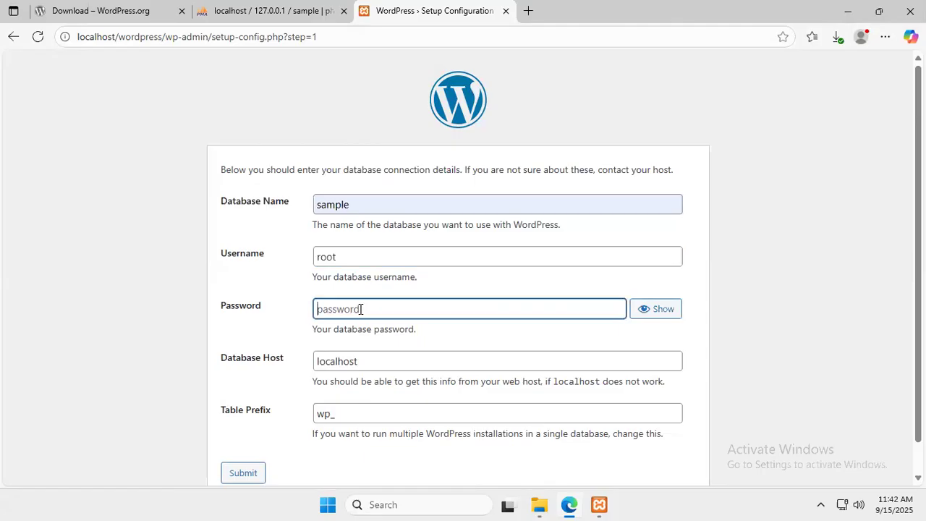
pyautogui.moveTo(372, 362); pyautogui.dragTo(304, 369)
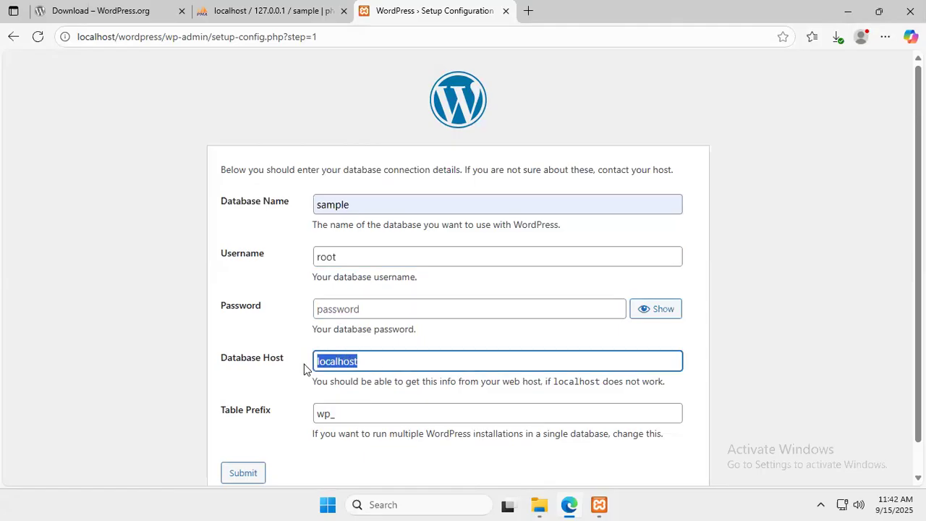
pyautogui.click(347, 413)
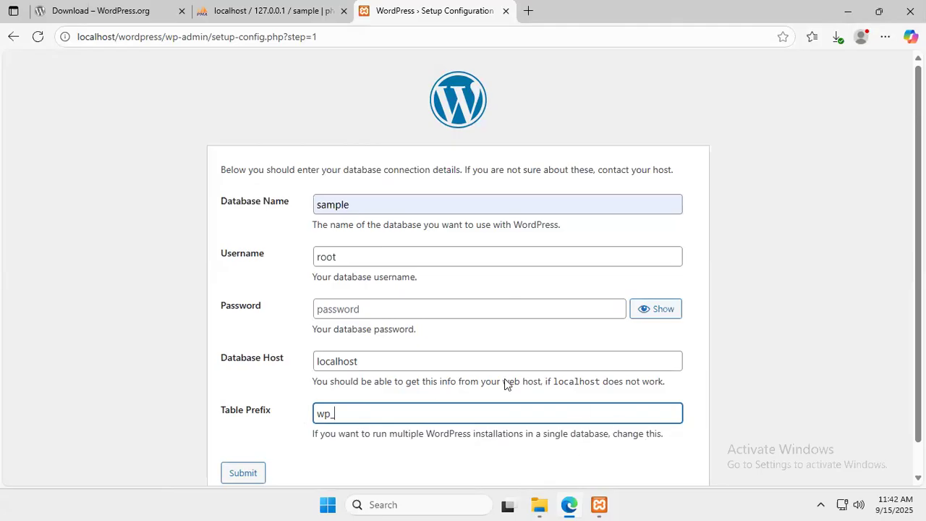
pyautogui.scroll(-1, 487, 377)
pyautogui.click(233, 454)
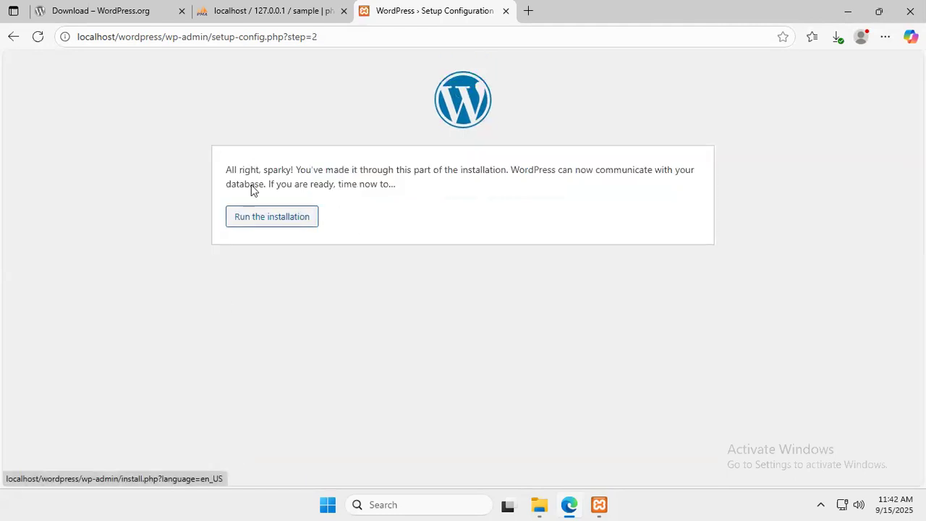
# Read the 'All right, sparky!' confirmation and run the WordPress installation
pyautogui.moveTo(221, 167); pyautogui.dragTo(419, 187)
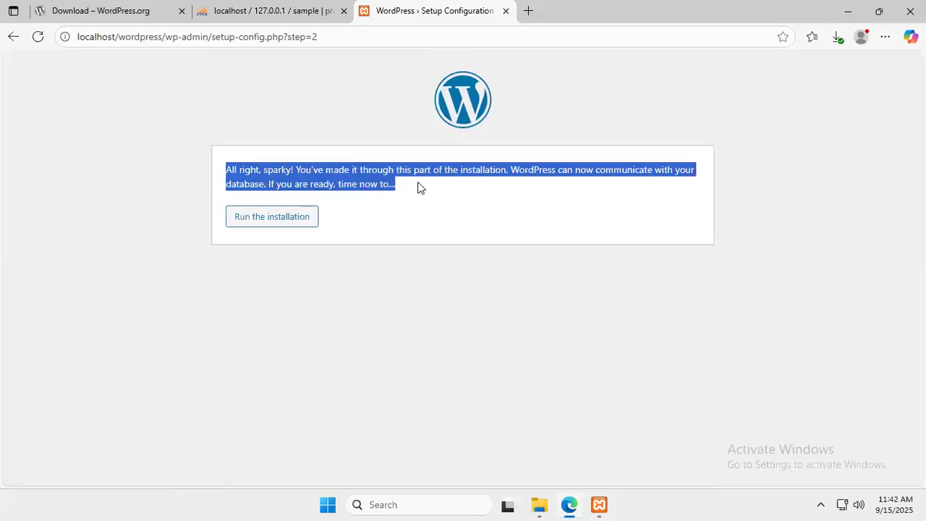
pyautogui.click(474, 246)
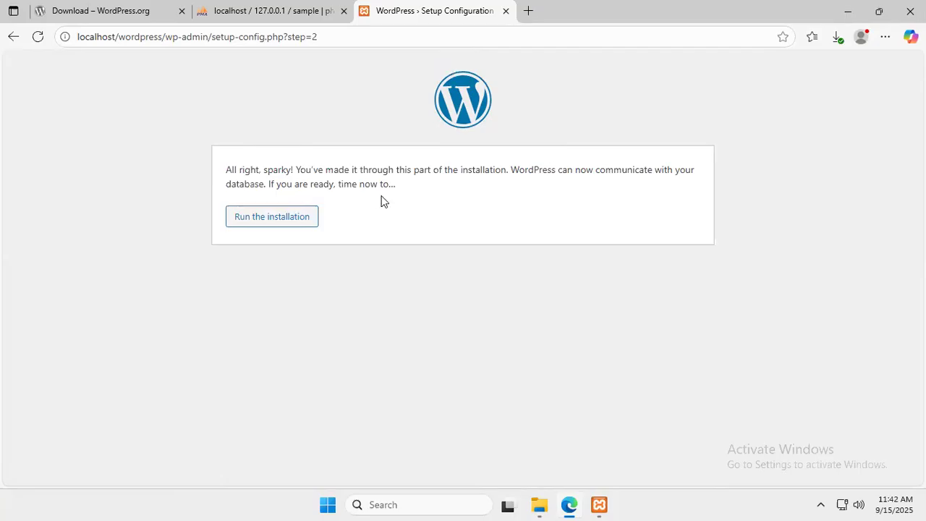
pyautogui.click(294, 223)
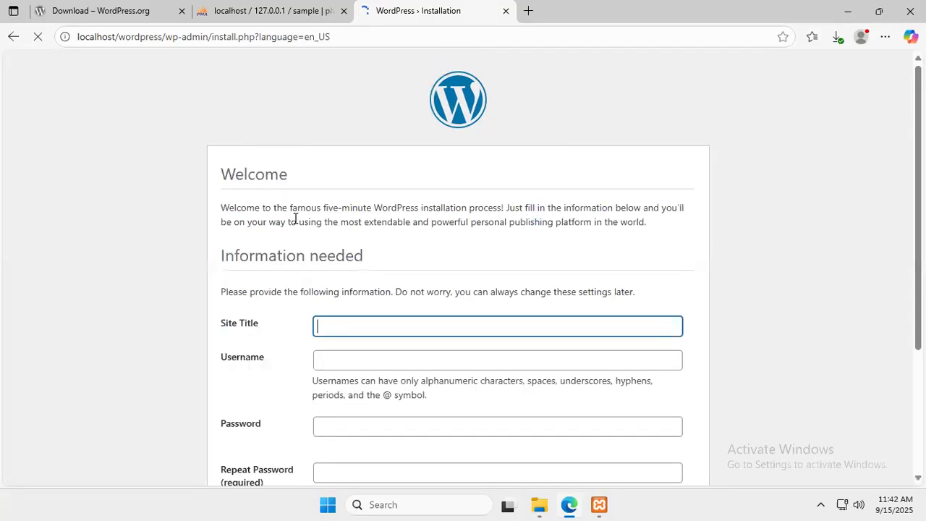
# Enter the admin username on the install form and select the generated password to replace it
pyautogui.scroll(-2, 266, 290)
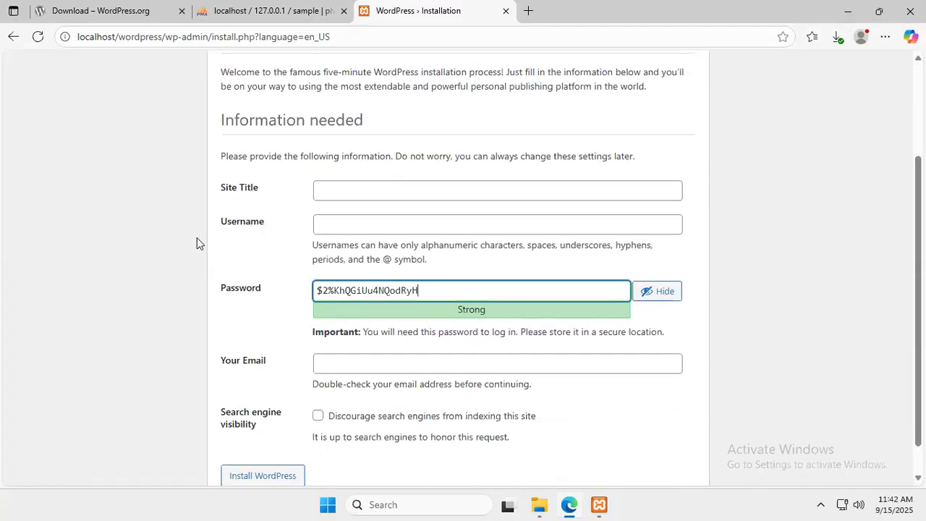
pyautogui.scroll(1, 209, 243)
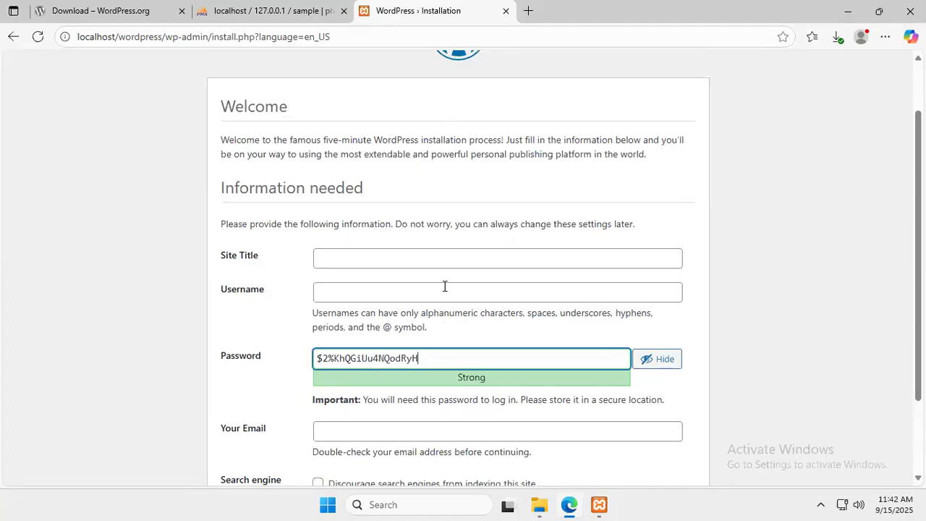
pyautogui.click(364, 288)
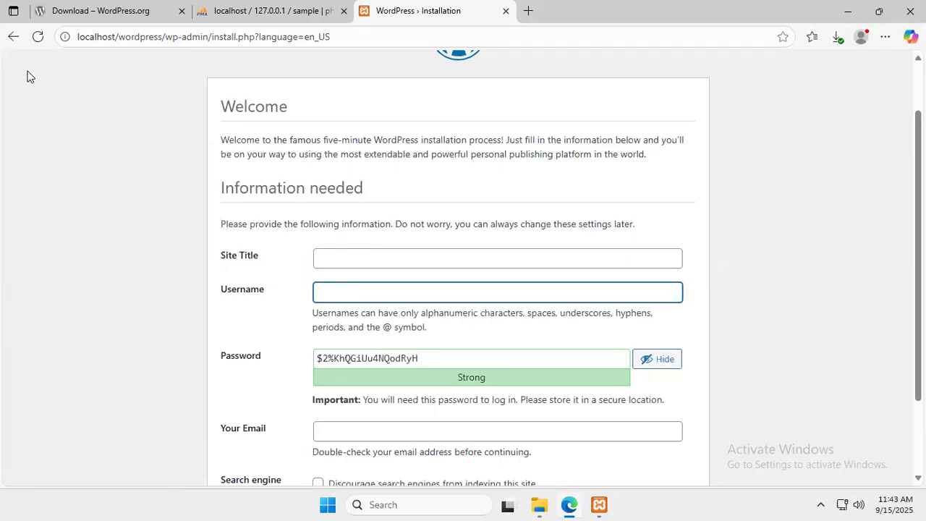
pyautogui.doubleClick(239, 289)
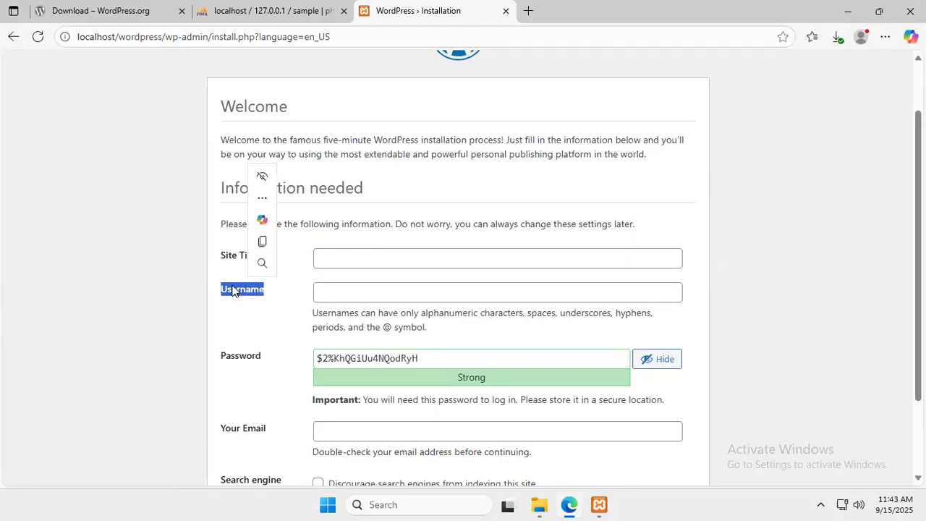
pyautogui.click(162, 249)
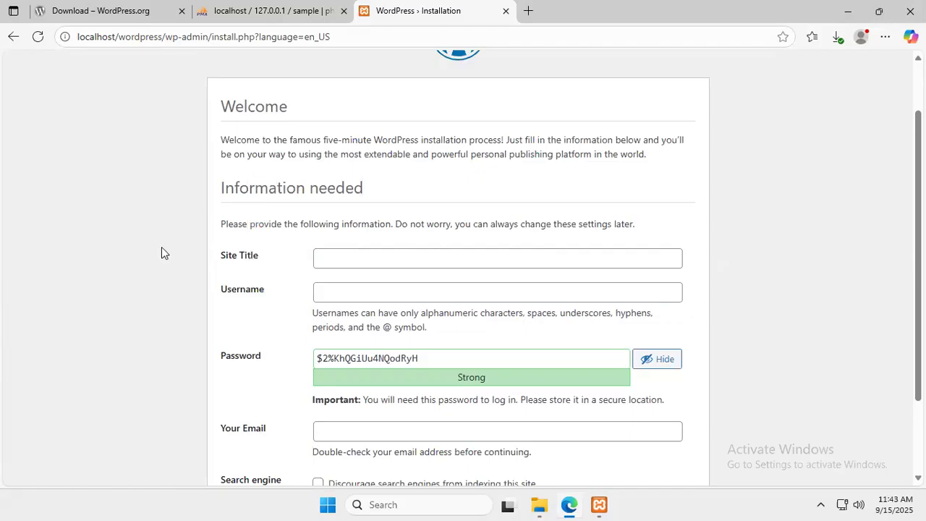
pyautogui.click(258, 295)
pyautogui.doubleClick(254, 295)
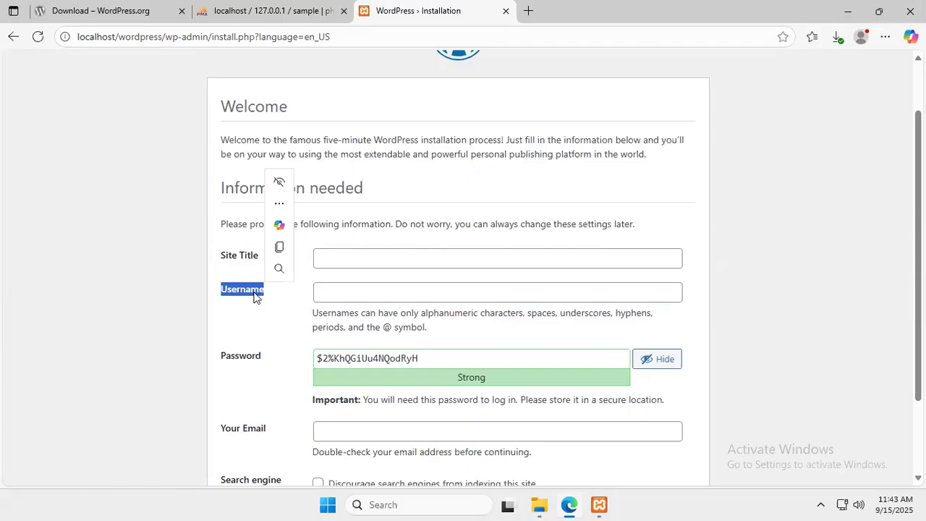
pyautogui.click(326, 292)
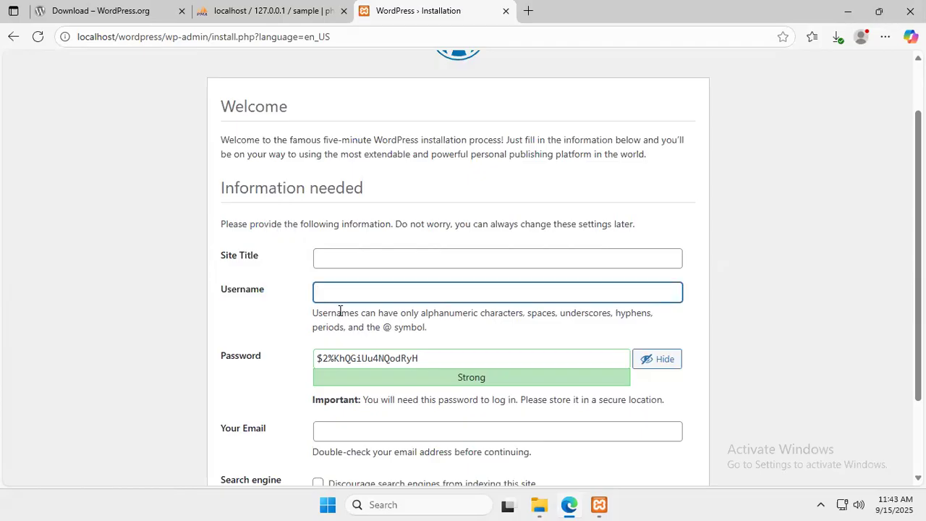
pyautogui.write('Shweta')
pyautogui.moveTo(436, 355); pyautogui.dragTo(291, 376)
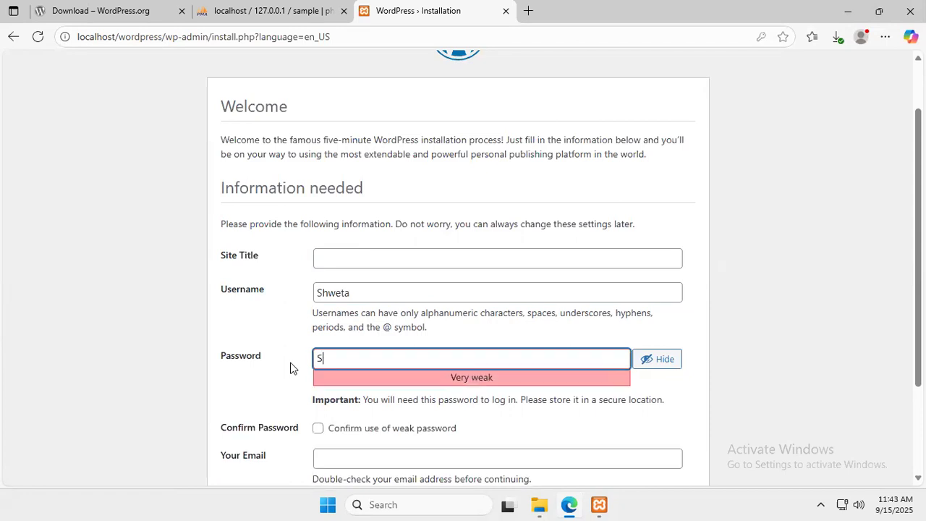
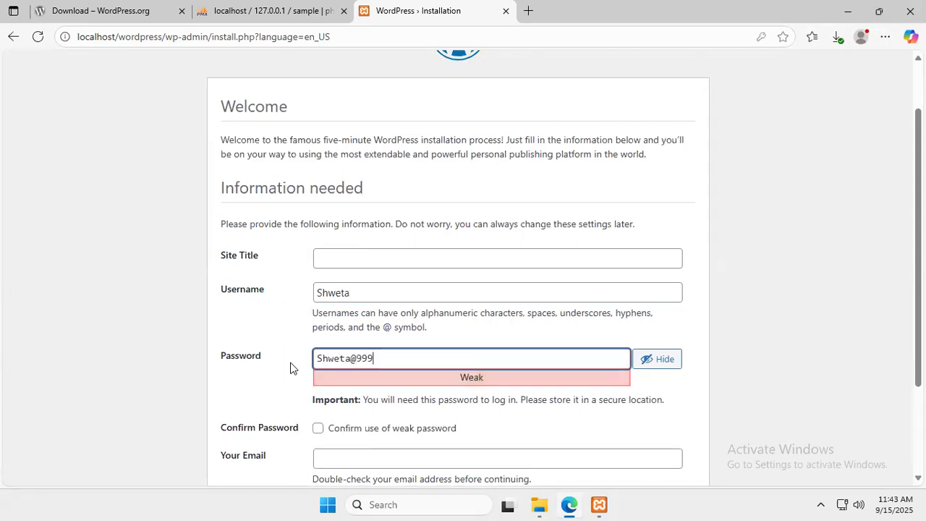
# Replace the generated password with a new weak one and confirm use of the weak password
pyautogui.scroll(-2, 290, 368)
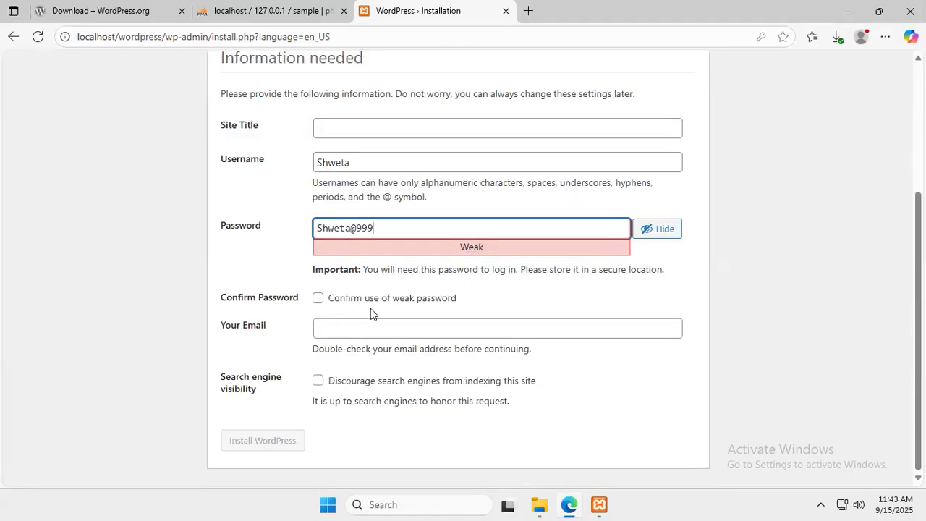
pyautogui.click(318, 299)
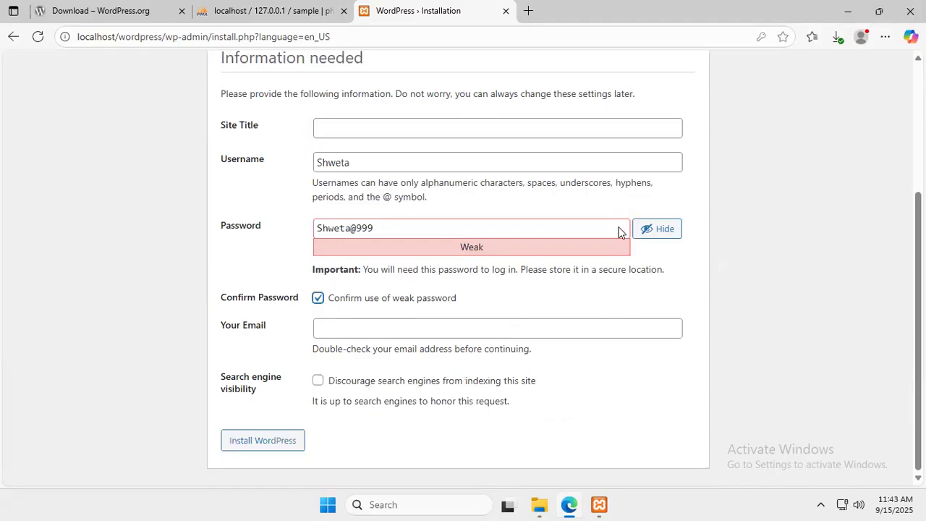
pyautogui.click(644, 229)
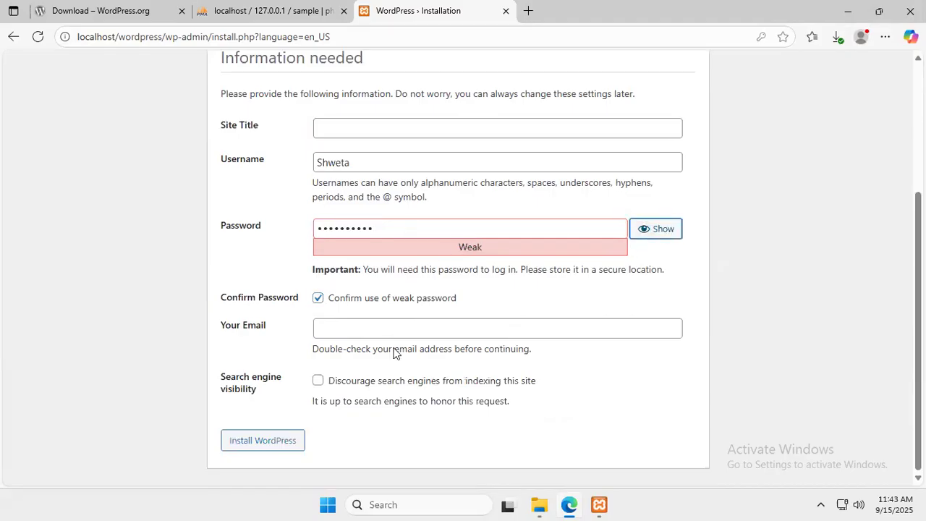
pyautogui.moveTo(383, 229); pyautogui.dragTo(291, 239)
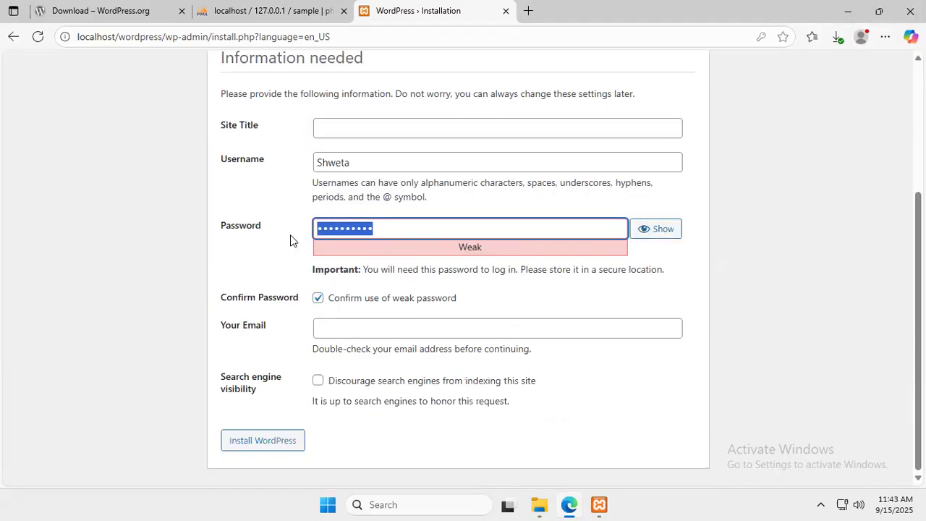
pyautogui.press('BackSpace')
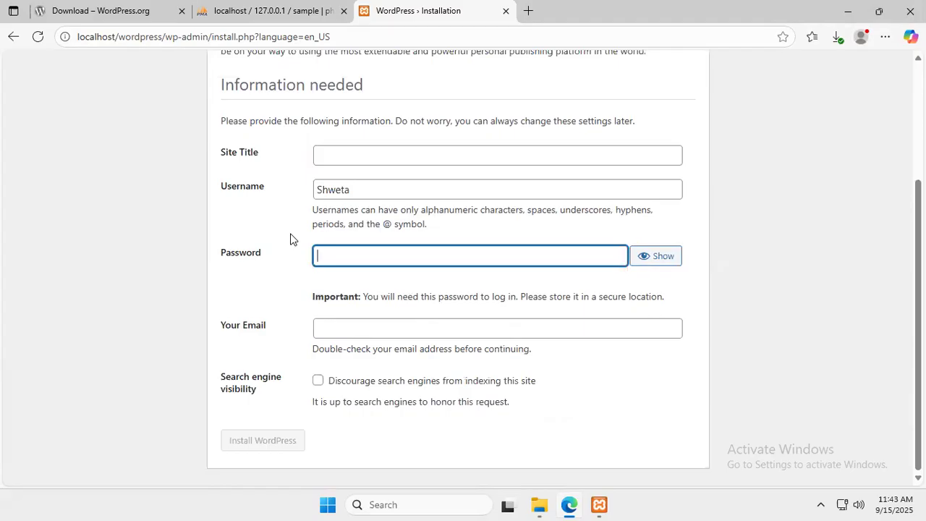
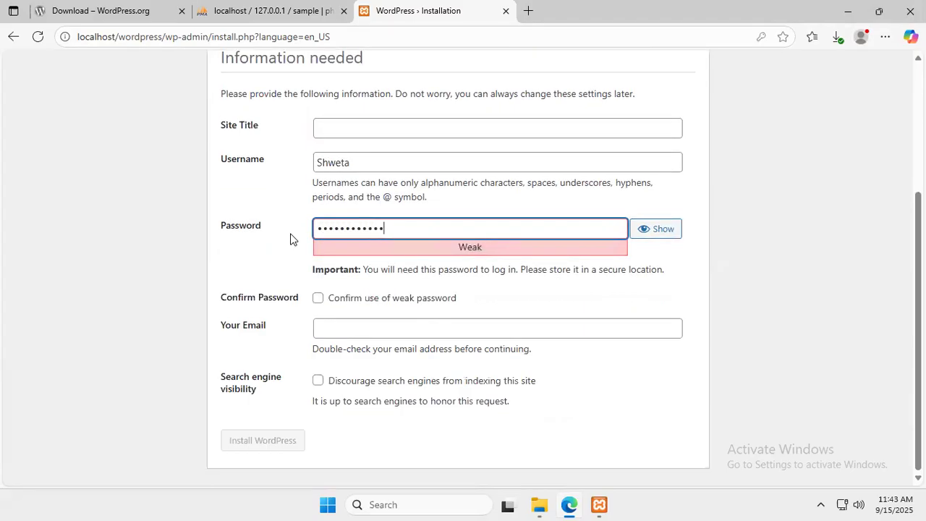
pyautogui.click(318, 298)
# Fill in the admin e-mail address in the Your Email field
pyautogui.click(397, 329)
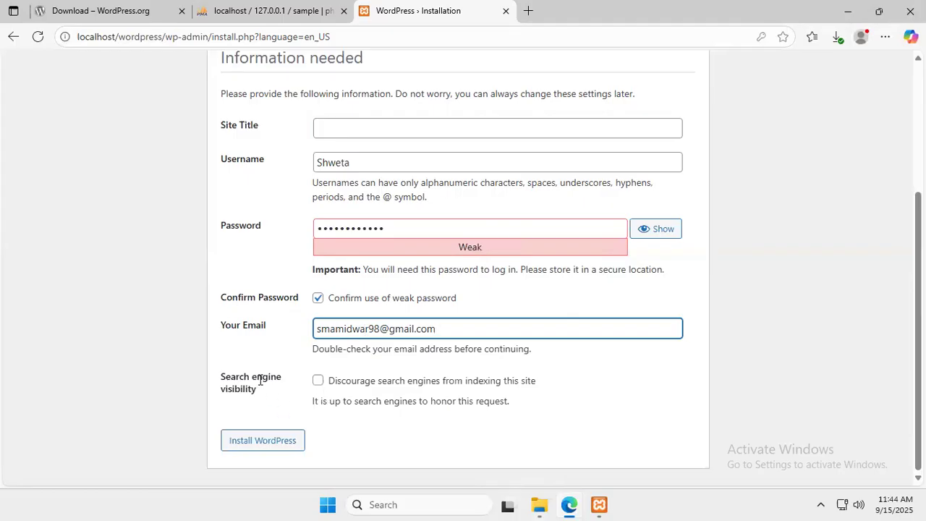
pyautogui.scroll(1, 256, 379)
pyautogui.scroll(1, 256, 379)
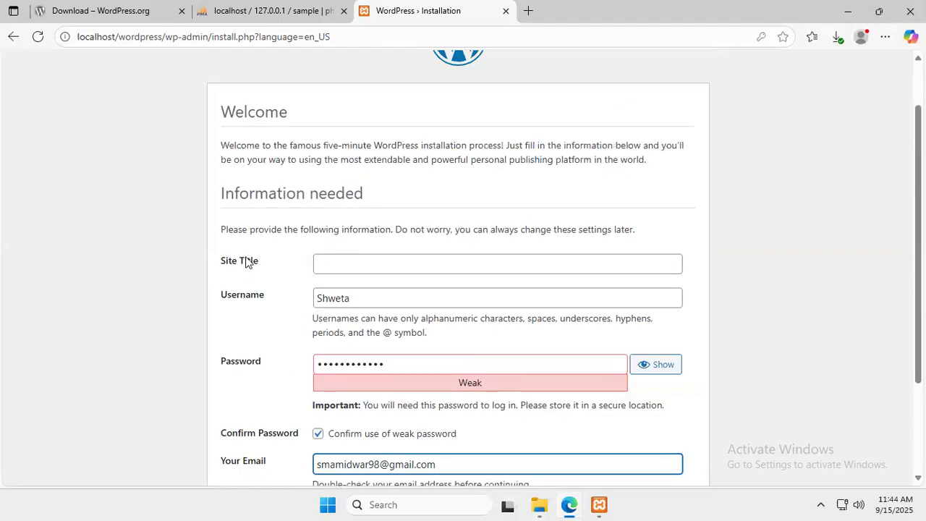
# Enter 'Sample' as the site title and run Install WordPress
pyautogui.click(348, 265)
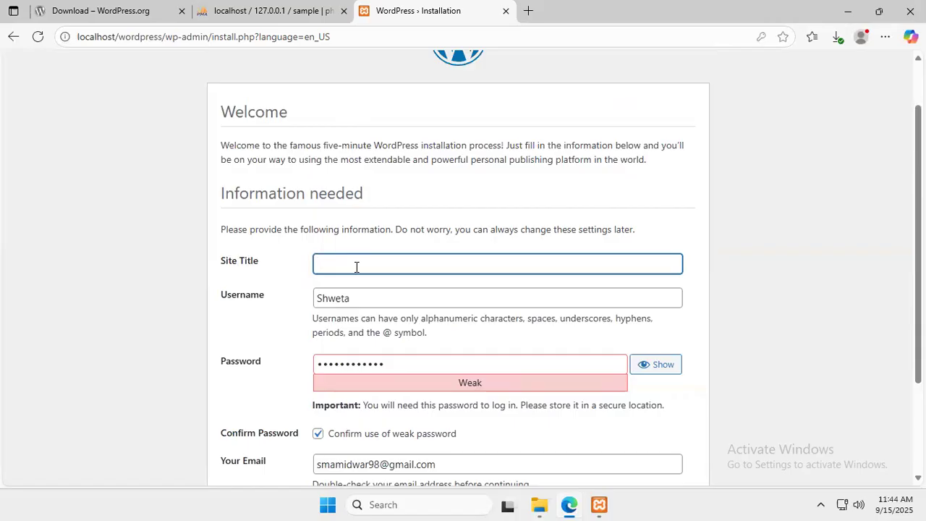
pyautogui.write('ple')
pyautogui.scroll(-3, 355, 266)
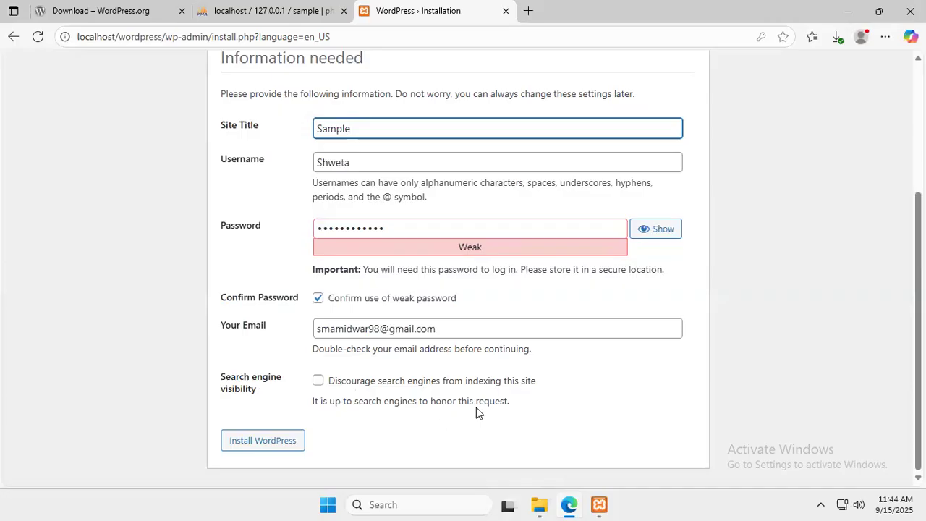
pyautogui.click(284, 447)
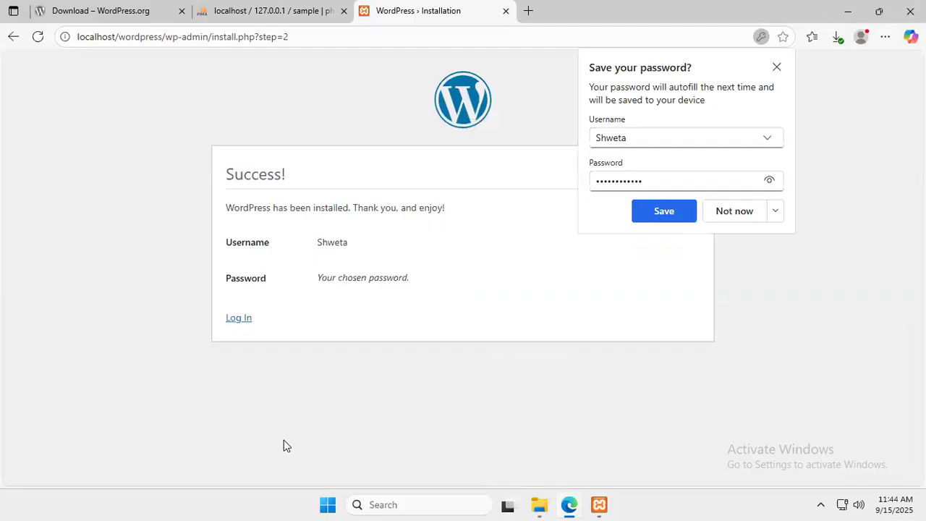
# Decline Edge's password-save prompt and go from the Success page to the login screen
pyautogui.click(724, 215)
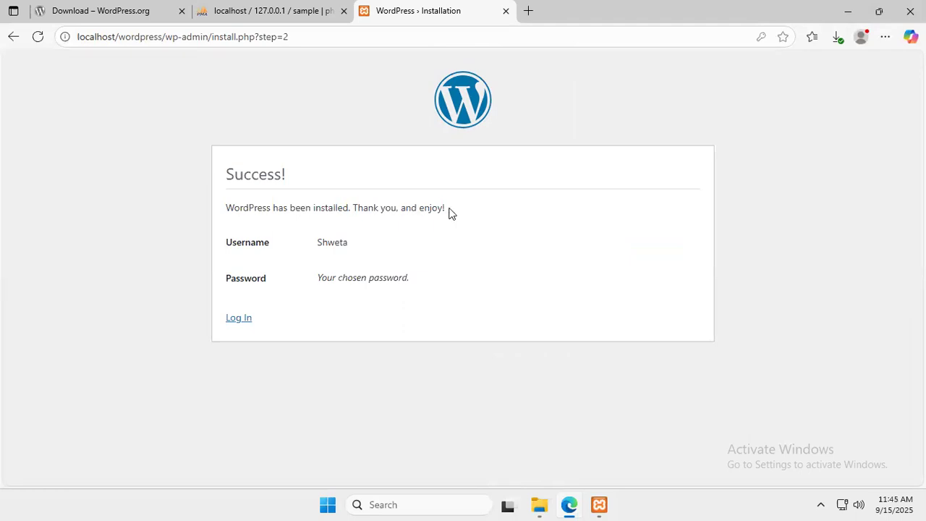
pyautogui.moveTo(307, 247); pyautogui.dragTo(370, 233)
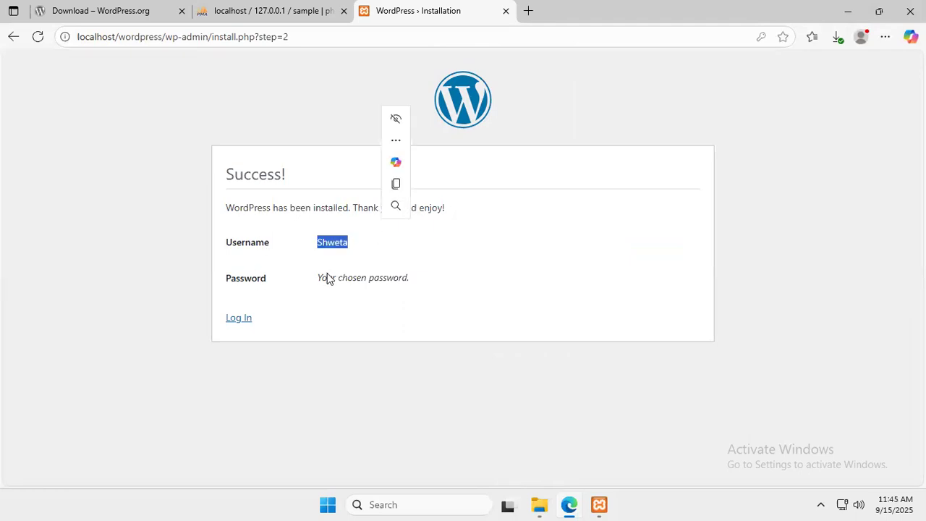
pyautogui.moveTo(312, 282); pyautogui.dragTo(420, 278)
pyautogui.click(366, 326)
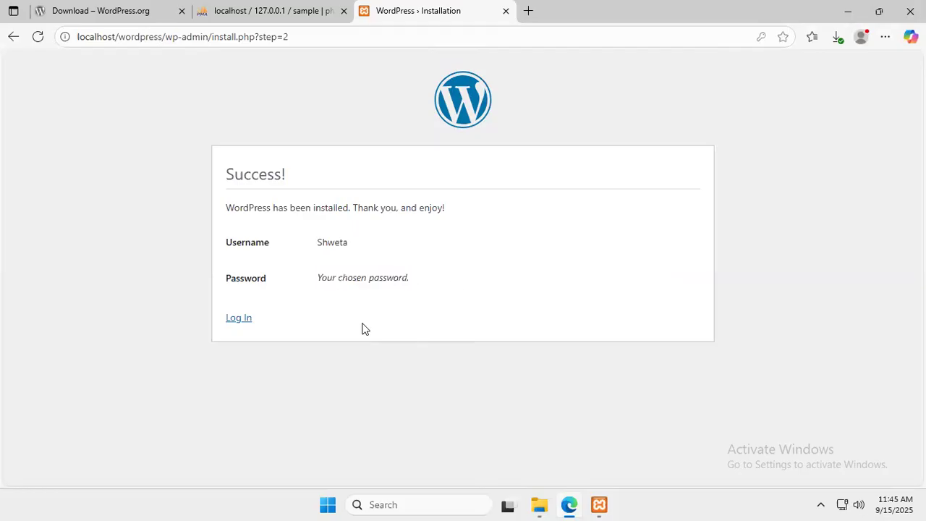
pyautogui.click(244, 323)
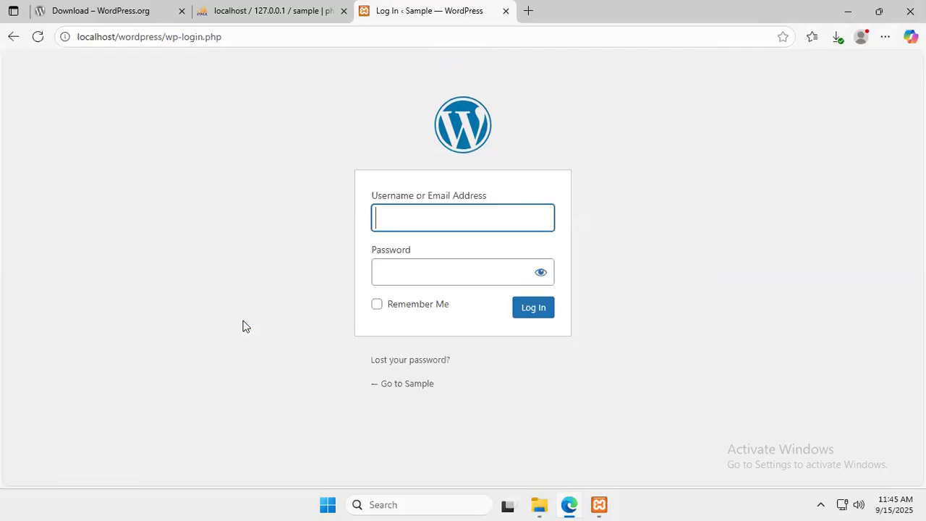
# Sign in with the new admin username and password to reach the Dashboard
pyautogui.click(395, 224)
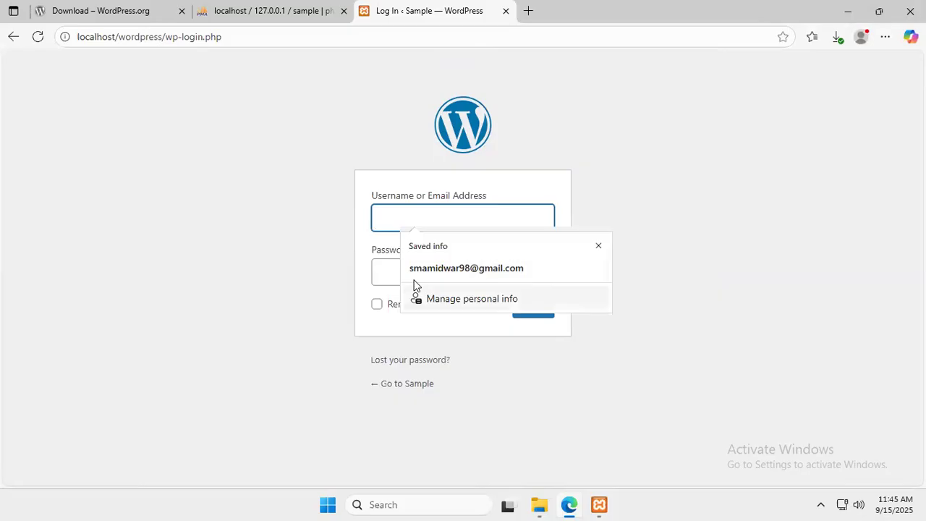
pyautogui.write('S')
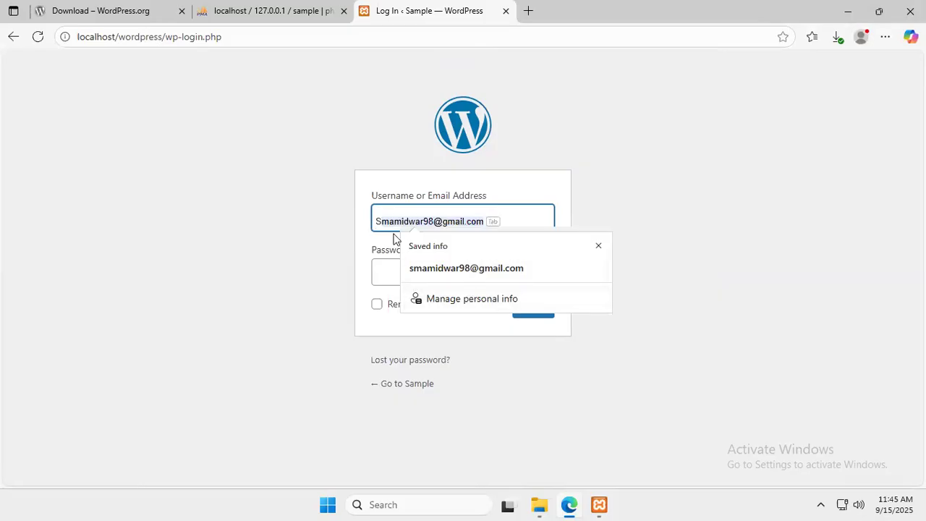
pyautogui.write('hweta')
pyautogui.click(408, 281)
pyautogui.write('•••••••')
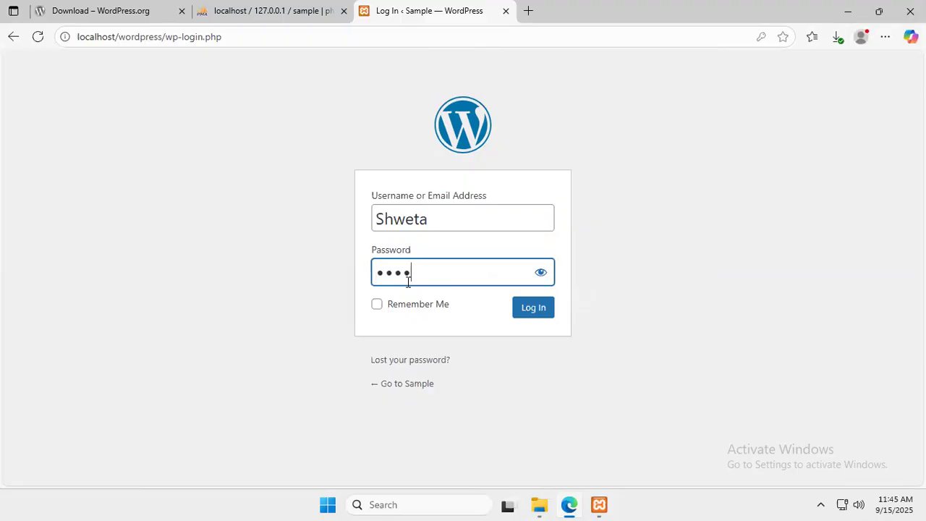
pyautogui.write('•••••')
pyautogui.click(541, 310)
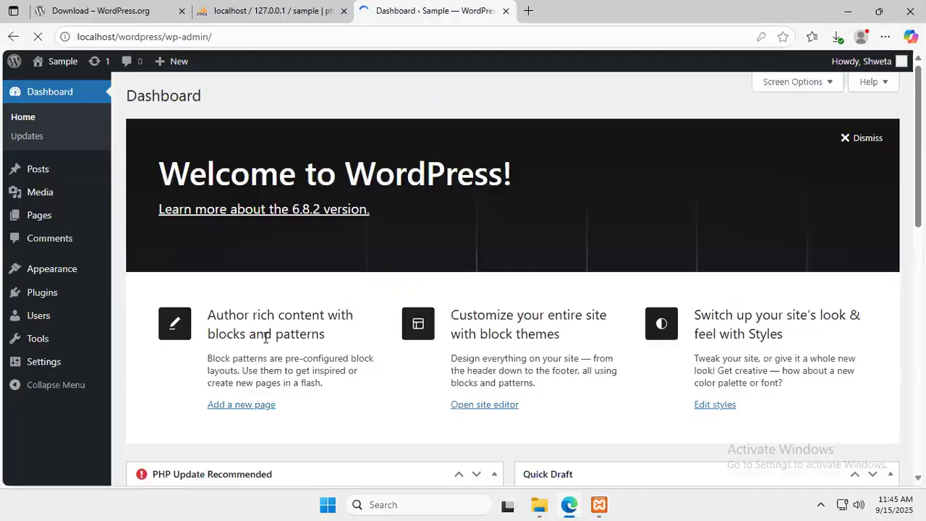
# Dismiss the browser's password prompt and view the All Posts list
pyautogui.click(745, 216)
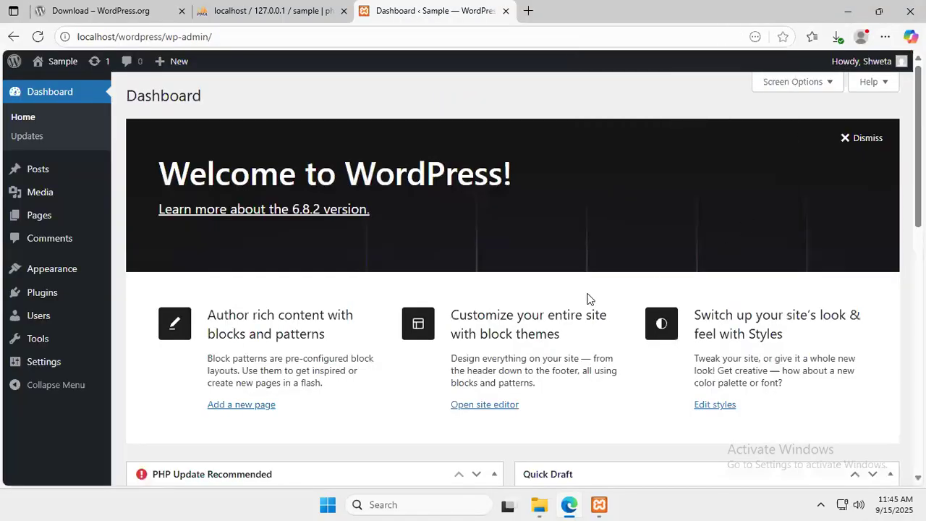
pyautogui.scroll(-2, 478, 349)
pyautogui.scroll(-4, 478, 349)
pyautogui.scroll(6, 494, 362)
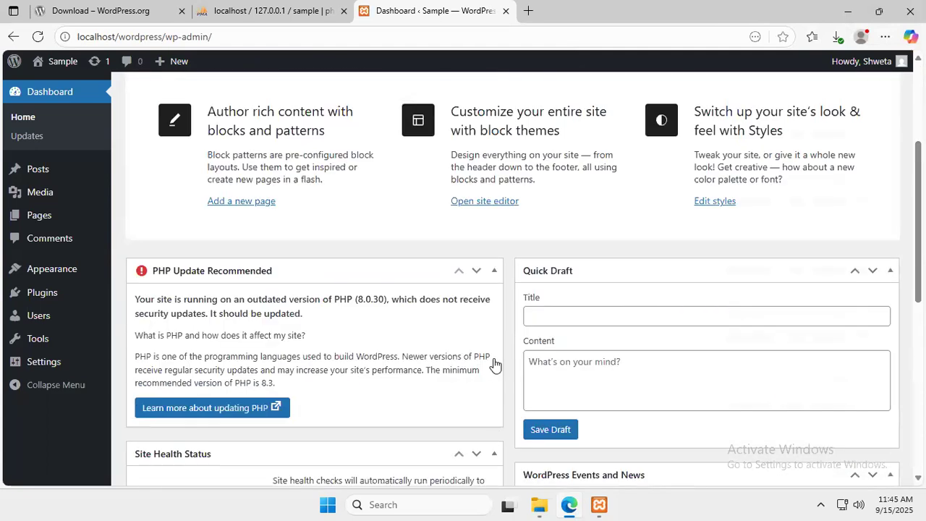
pyautogui.moveTo(55, 174)
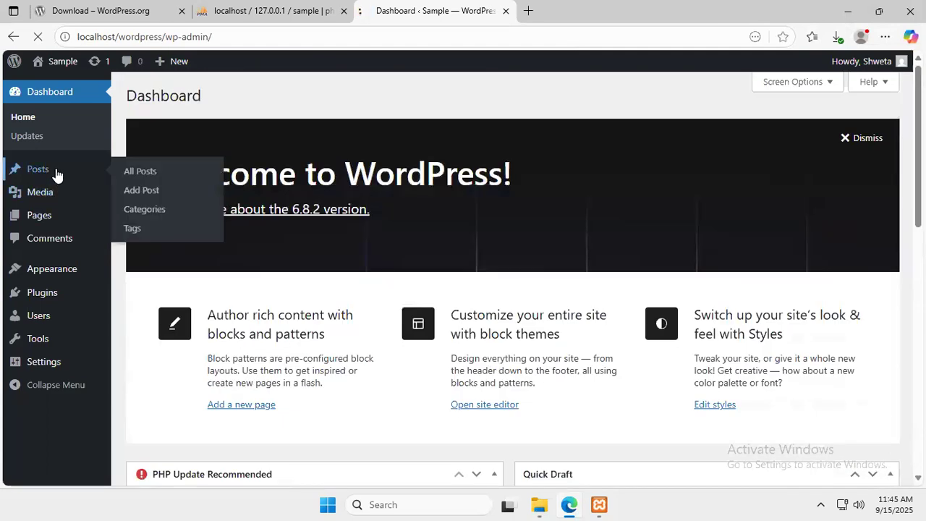
pyautogui.click(118, 167)
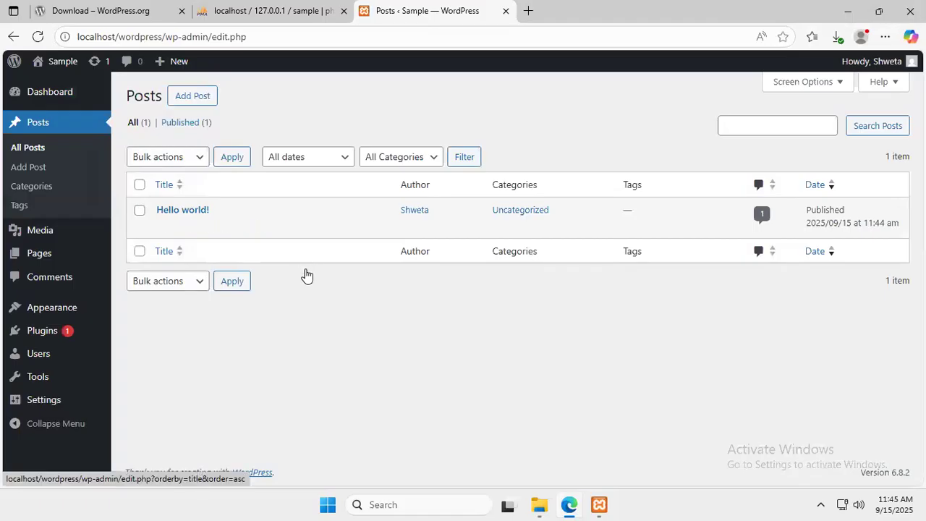
# Browse All Pages and Comments, then return to the All Pages list
pyautogui.moveTo(45, 257)
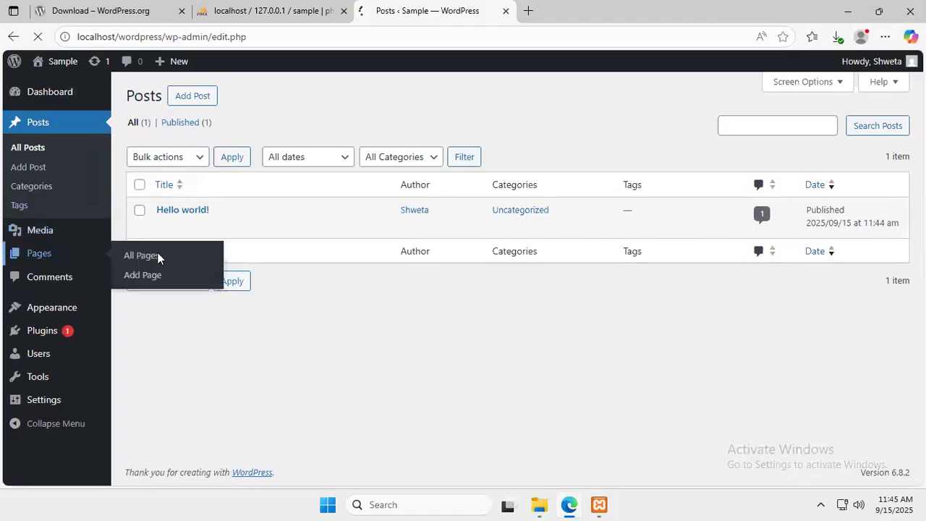
pyautogui.click(156, 257)
pyautogui.click(18, 244)
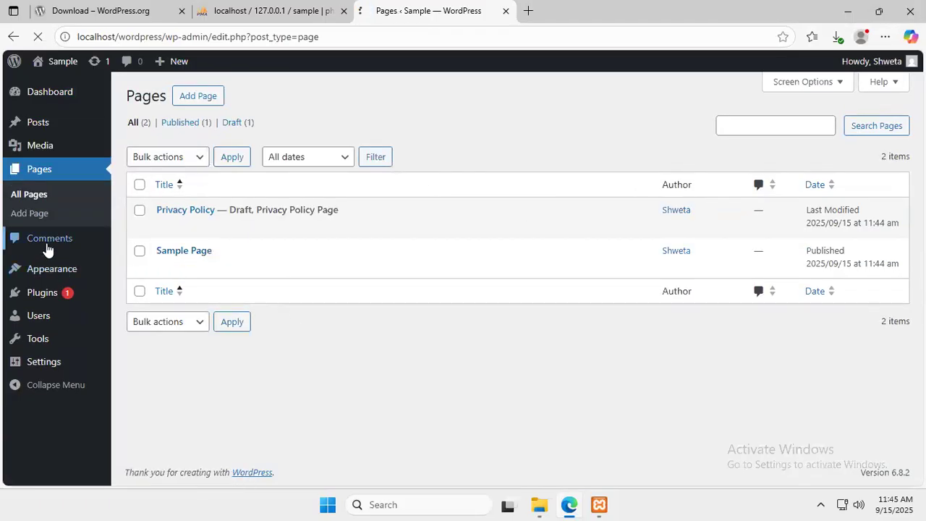
pyautogui.moveTo(49, 210)
pyautogui.moveTo(50, 172)
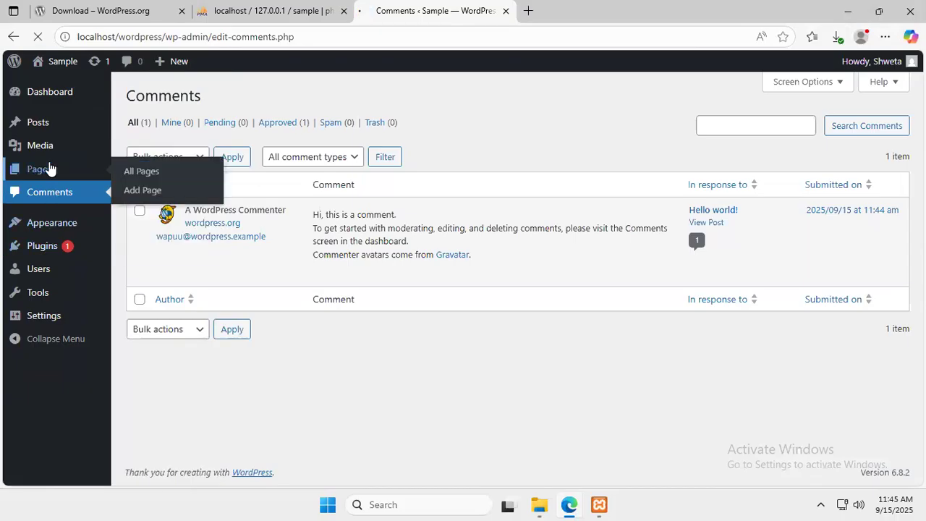
pyautogui.click(141, 168)
pyautogui.moveTo(166, 262)
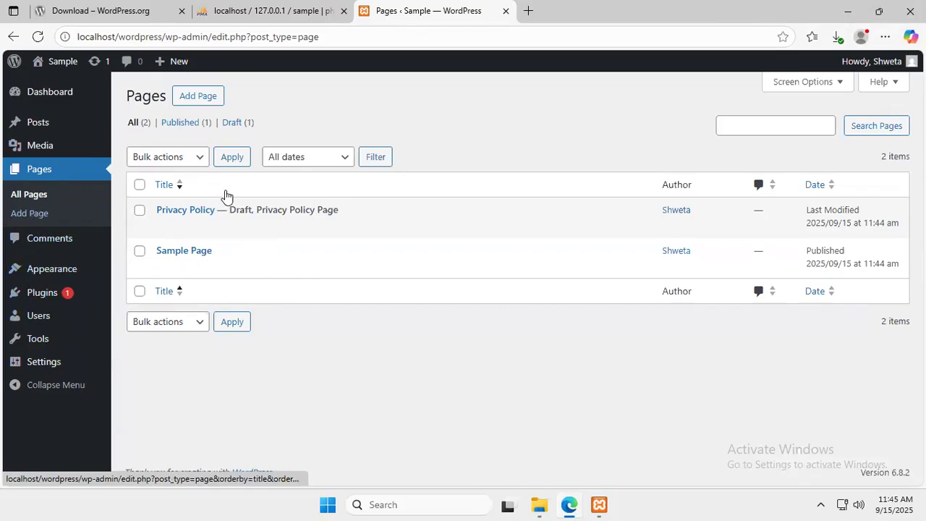
# Minimize the remote desktop and scroll through the WordPress installation notes in VS Code
pyautogui.moveTo(562, 6)
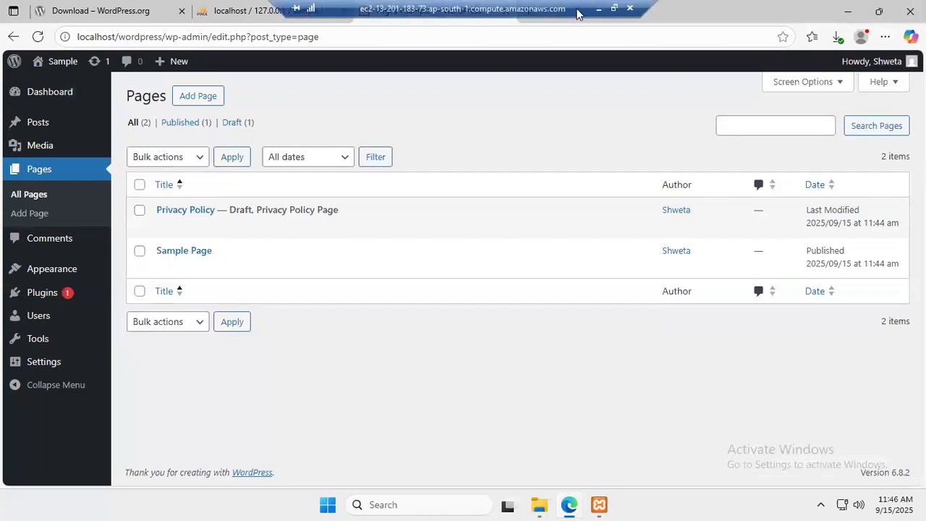
pyautogui.click(597, 8)
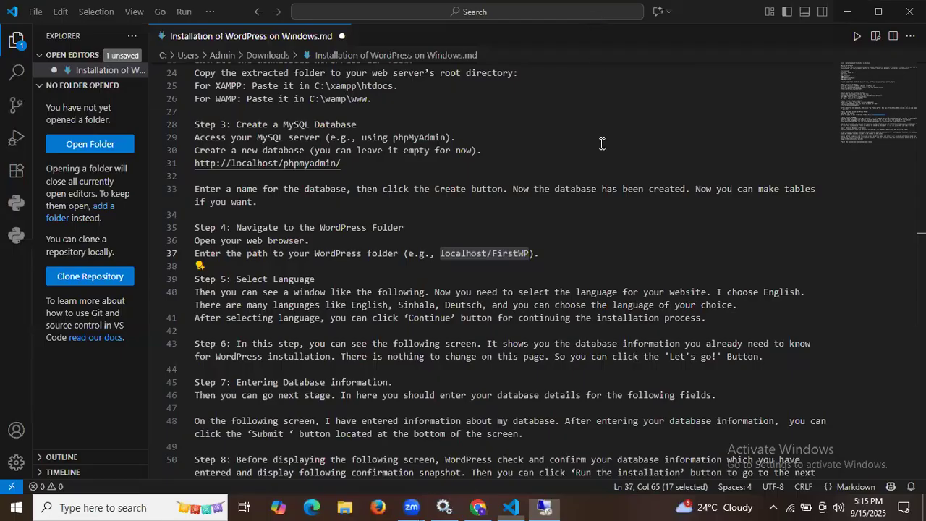
pyautogui.scroll(-3, 570, 331)
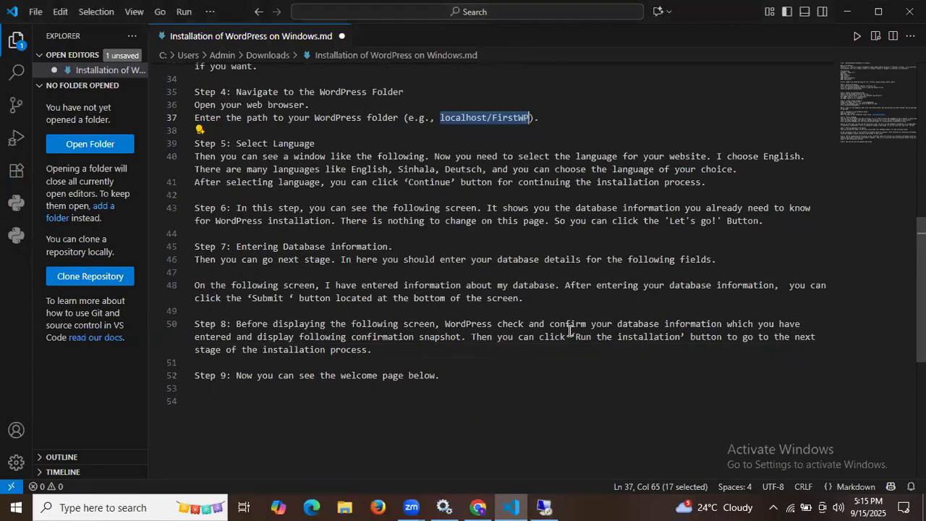
pyautogui.scroll(6, 539, 369)
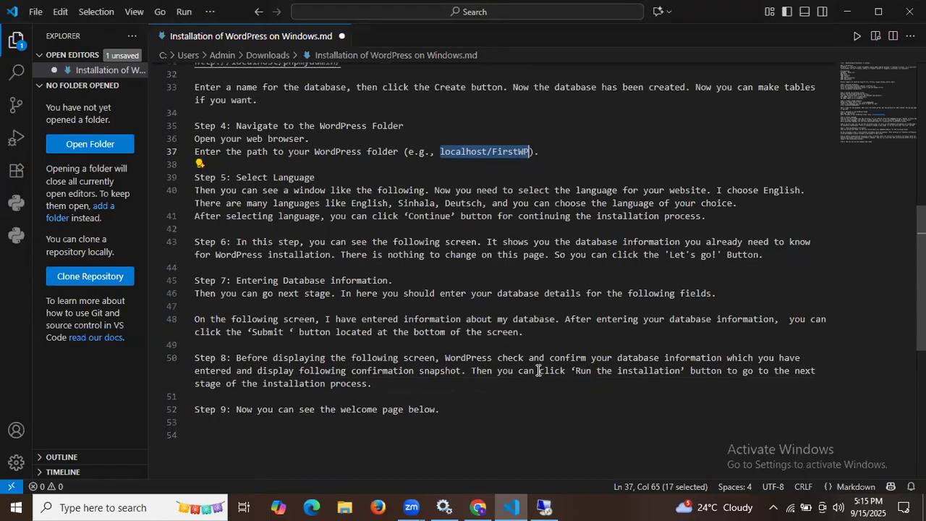
pyautogui.click(587, 248)
pyautogui.scroll(4, 587, 248)
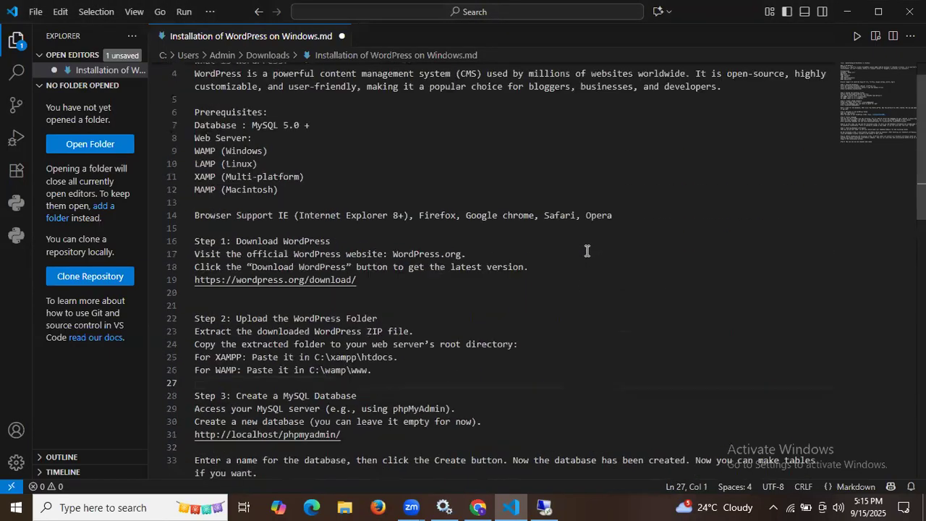